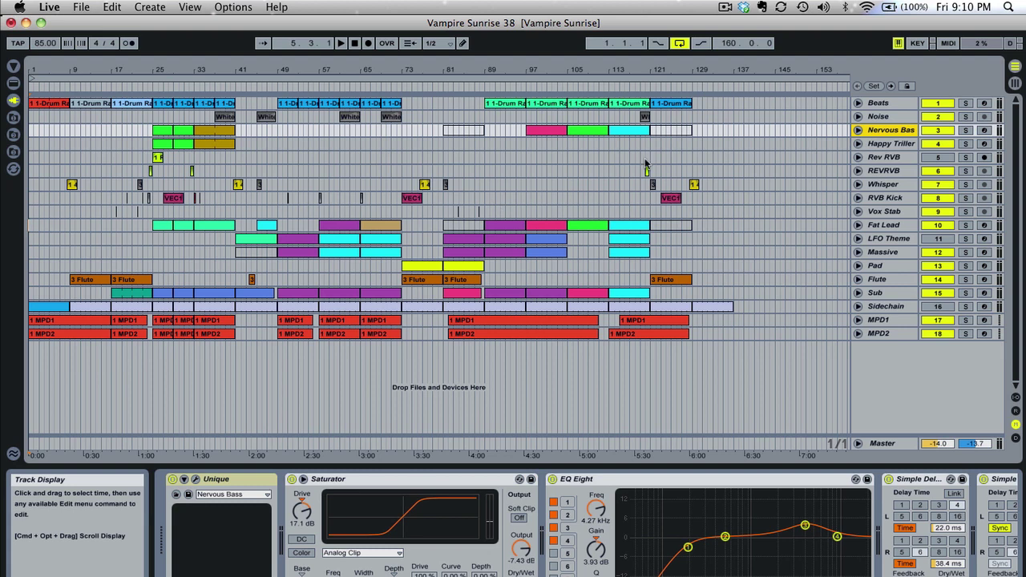
Check the Nervous Bass track's Unique synth, then freeze the Nervous Bass track
left_click(887, 133)
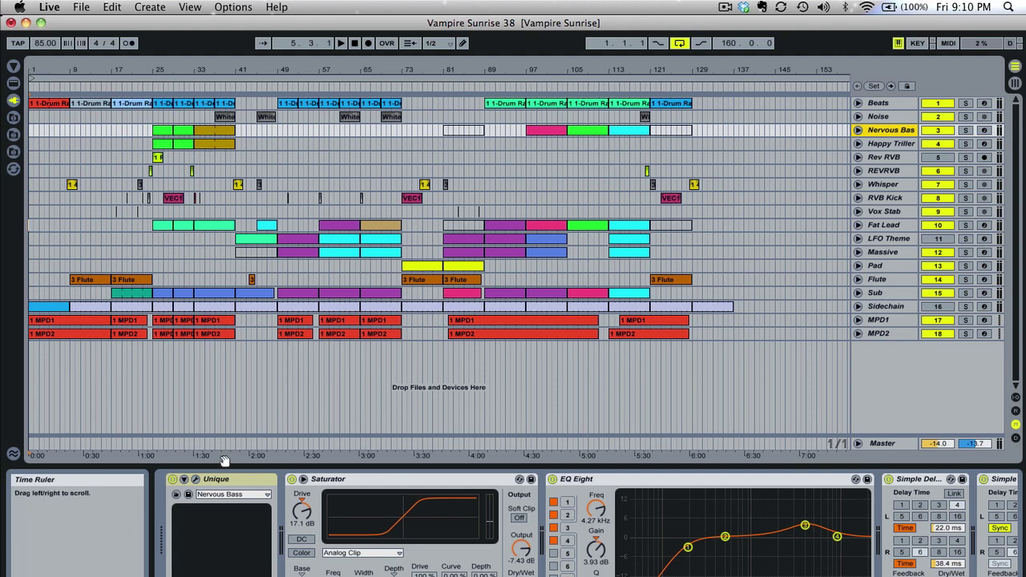
left_click(194, 478)
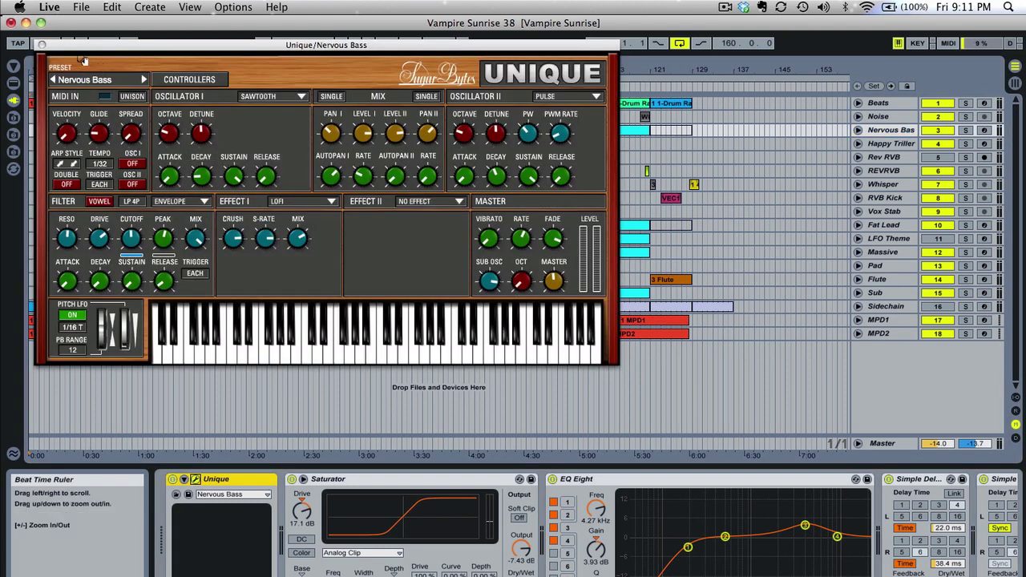
left_click(43, 46)
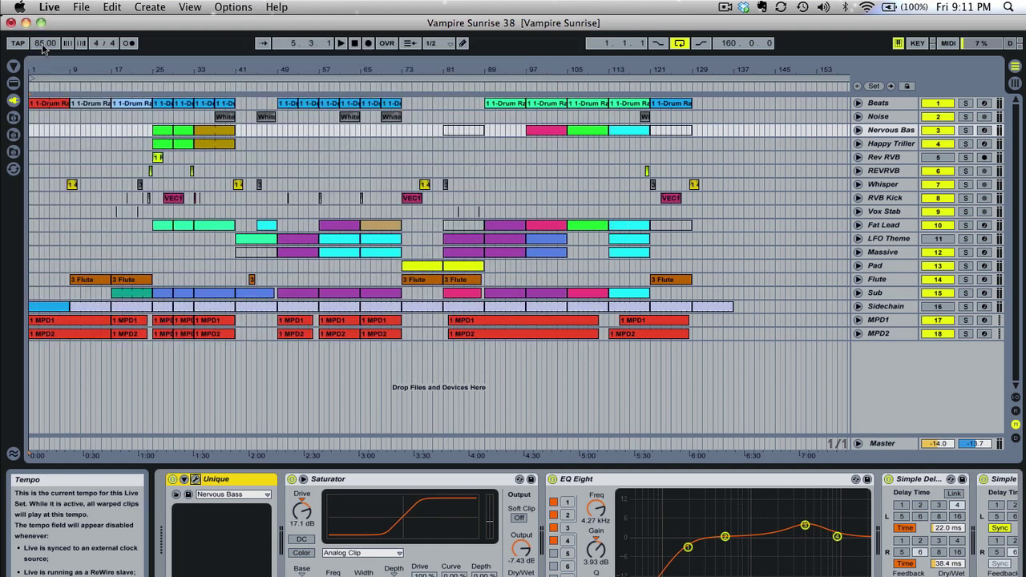
right_click(887, 134)
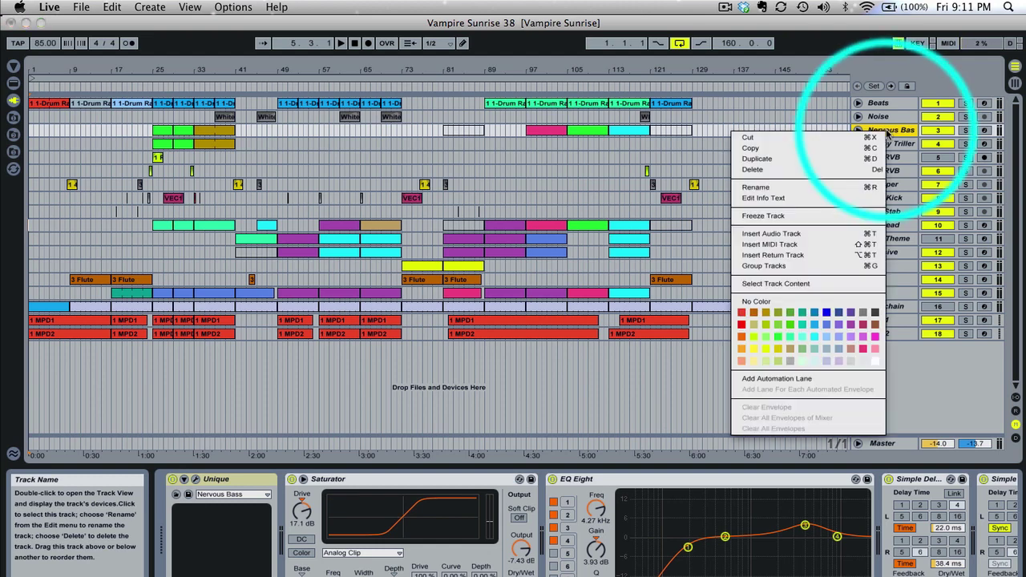
left_click(825, 217)
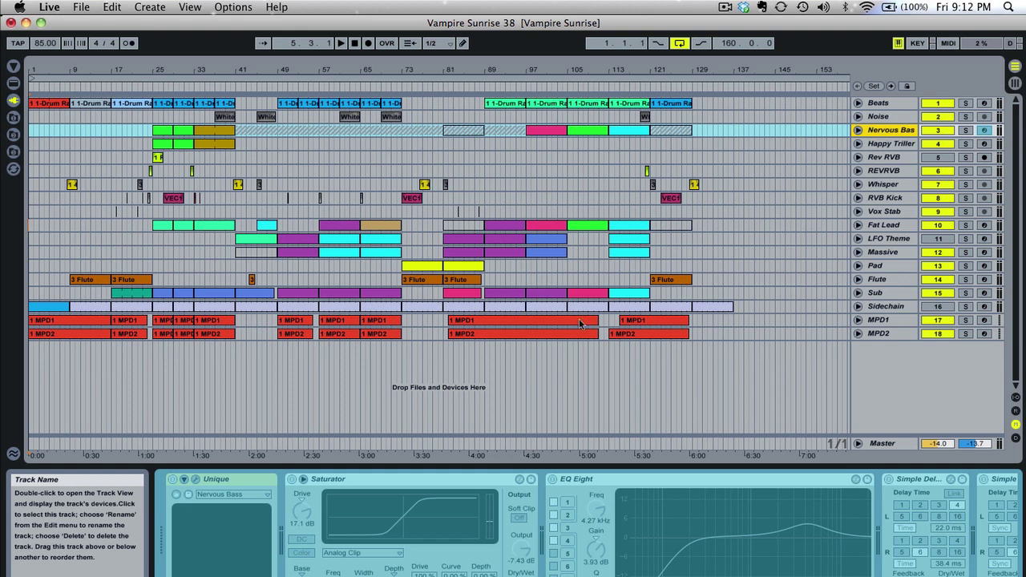
Flatten the frozen Nervous Bass track into audio and expand its lane
right_click(888, 133)
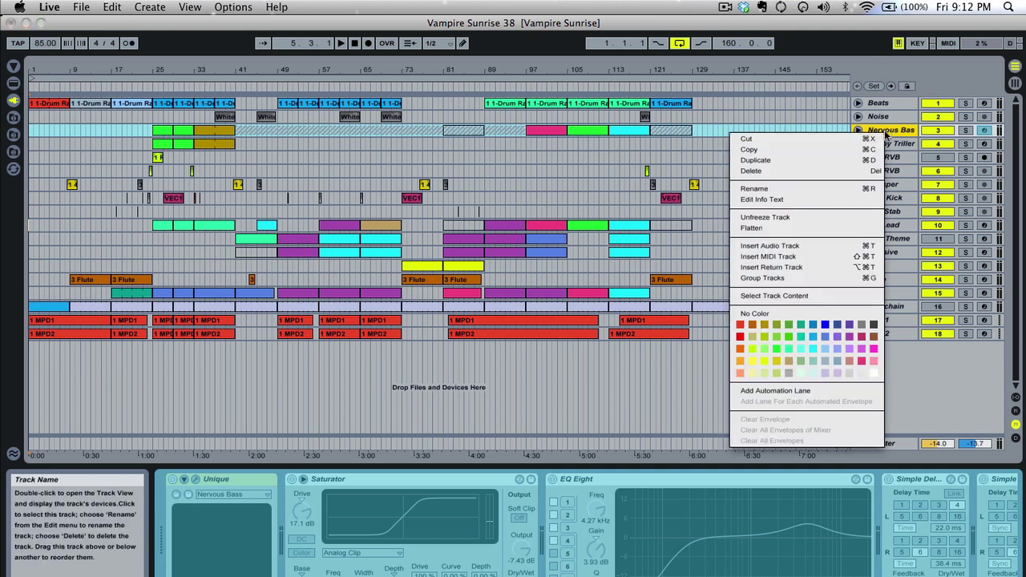
left_click(812, 233)
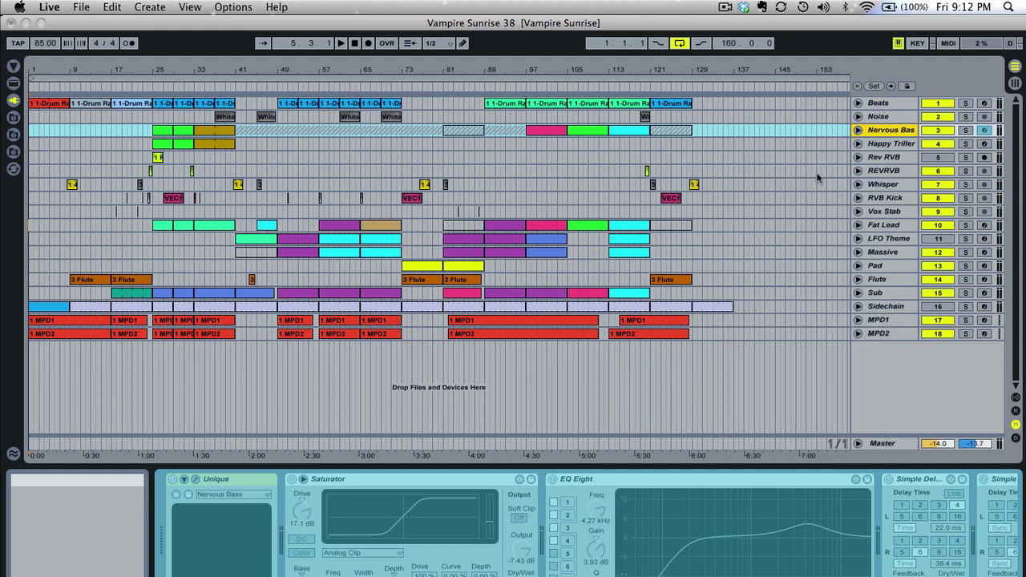
left_click(857, 130)
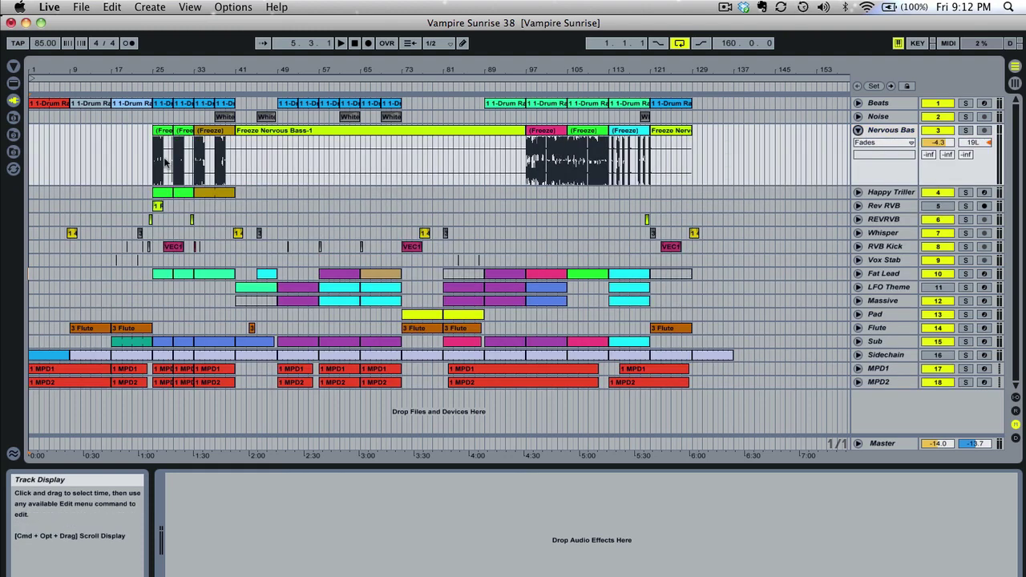
Duplicate a short range at bar 97, then undo the duplication with Cmd+Z
left_click_drag(524, 159, 541, 159)
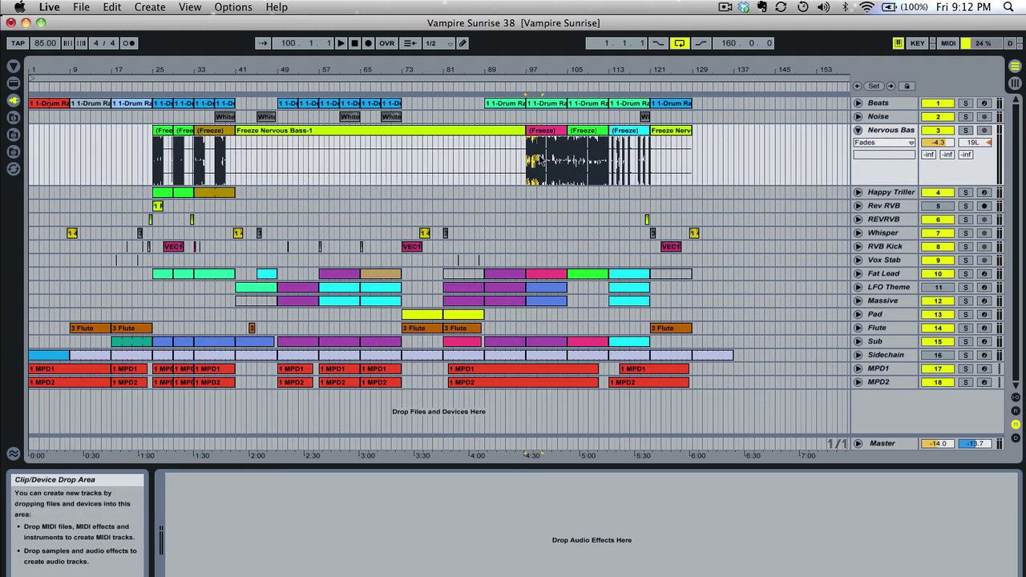
key("super+d")
key("super+d")
key("super+d")
key("super+d")
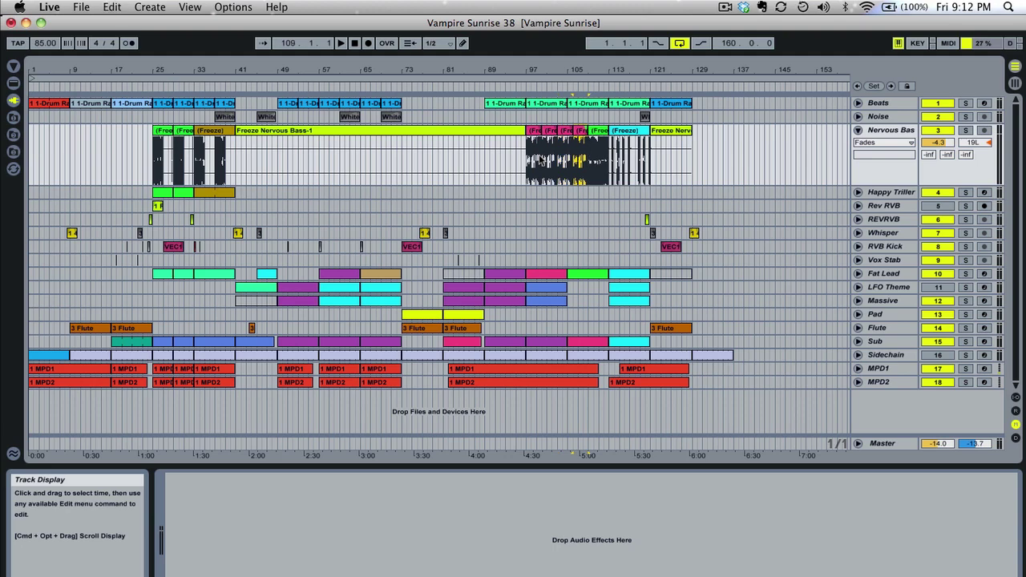
key("super+z")
key("super+z")
key("super+z")
key("super+z")
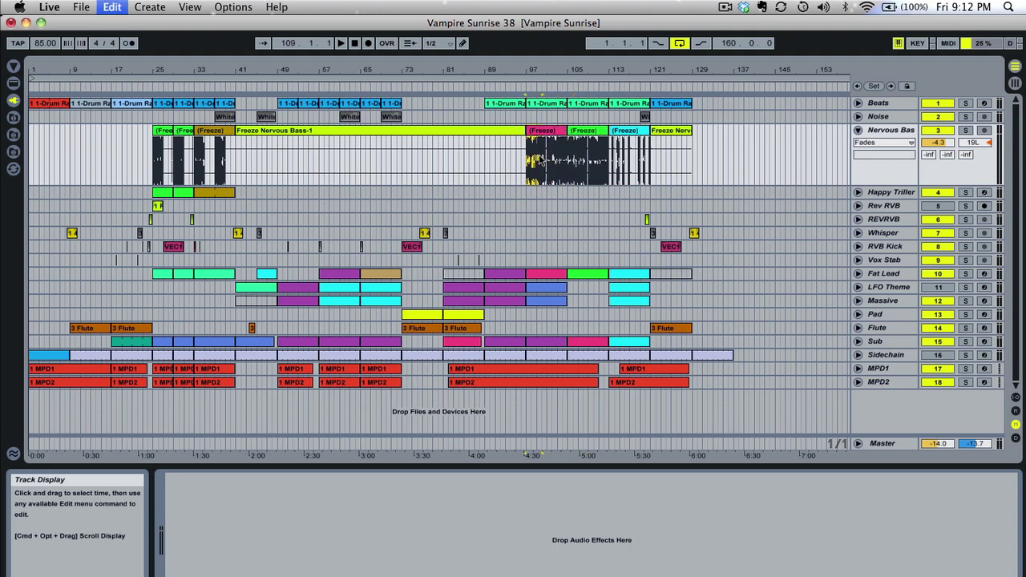
left_click(861, 131)
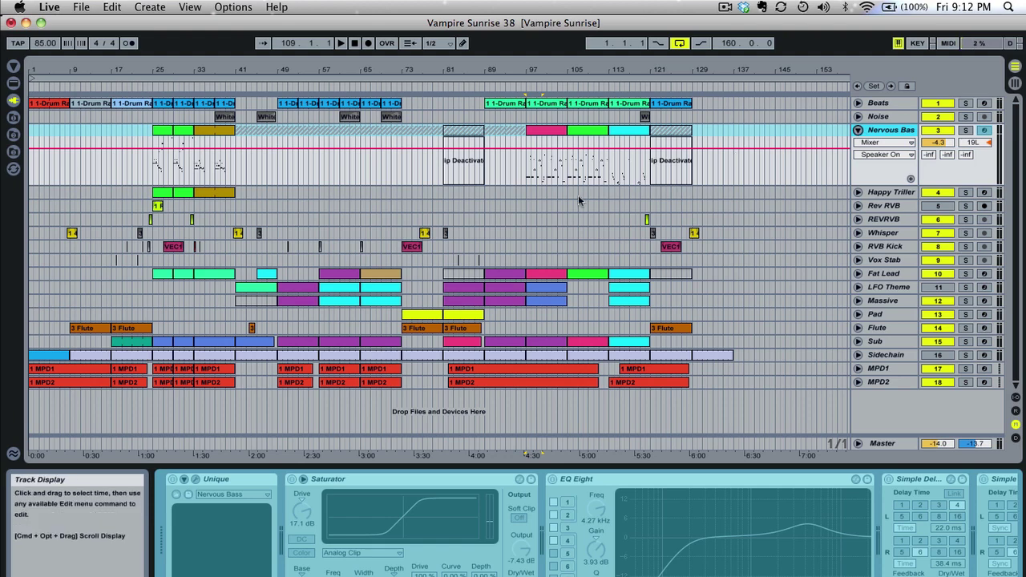
Fold the Nervous Bass lane and run File > Collect All and Save
left_click(858, 130)
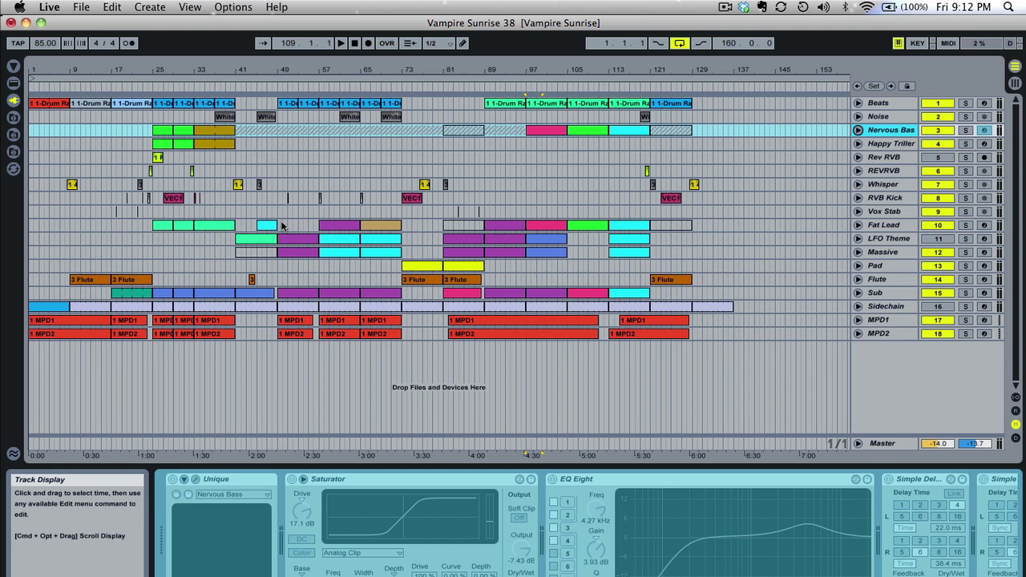
left_click(50, 8)
mouse_move(73, 7)
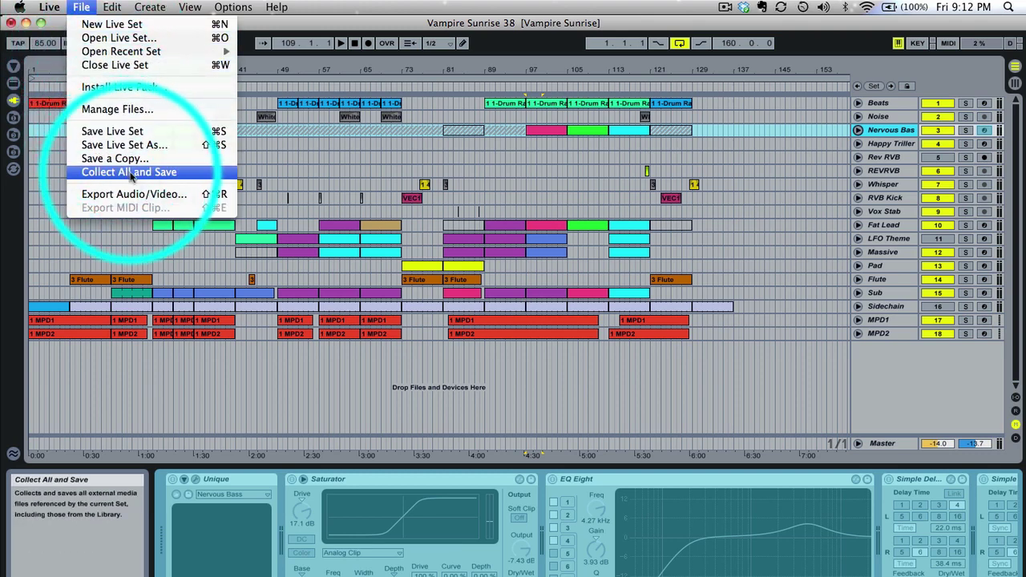
left_click(126, 174)
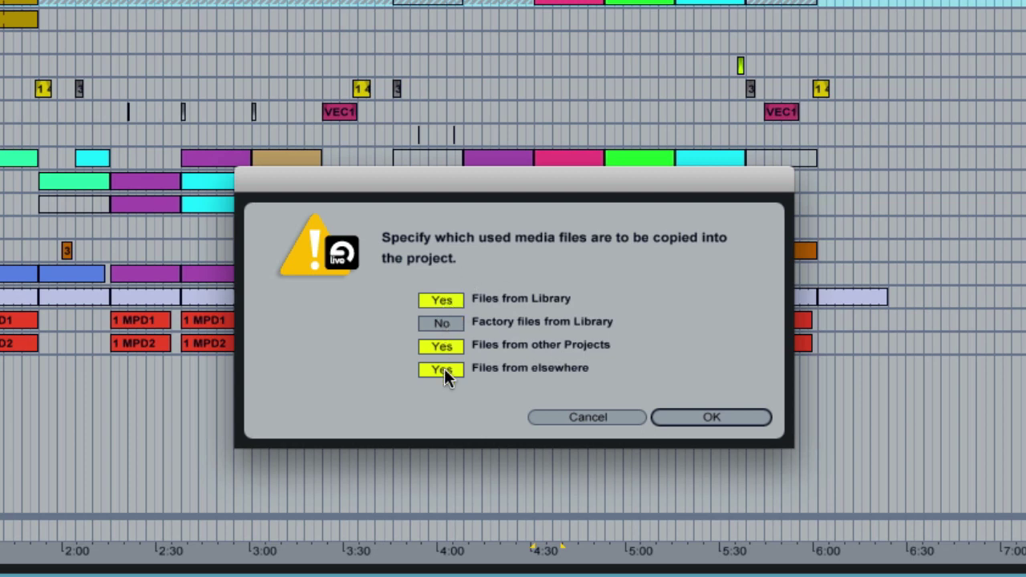
Confirm copying Library, other-project and external files, leaving factory Library files uncopied
left_click(693, 417)
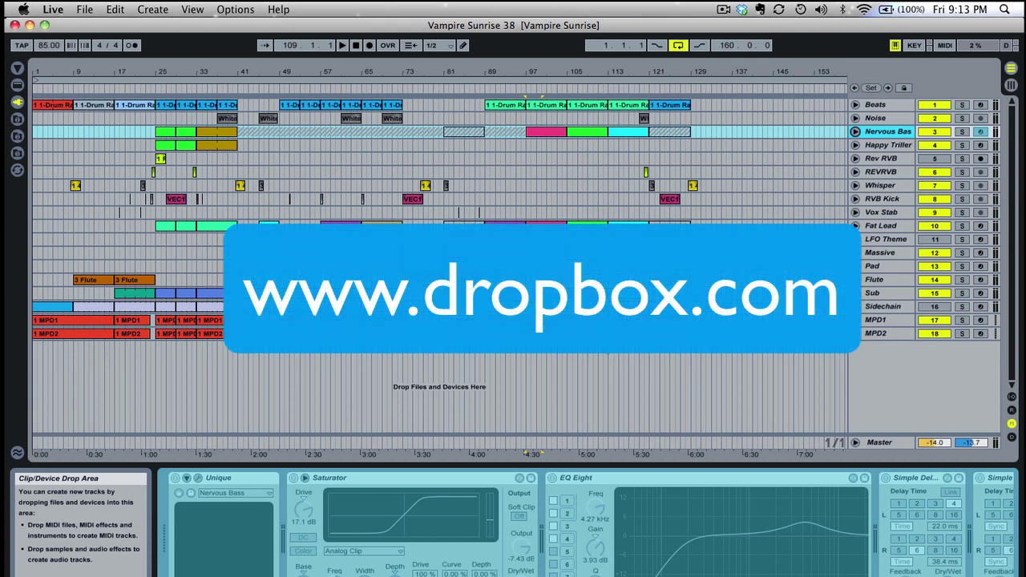
In a new Finder window, search file names for 'vampire sunrise'
key("super+Tab")
key("super+Tab")
key("super+Tab")
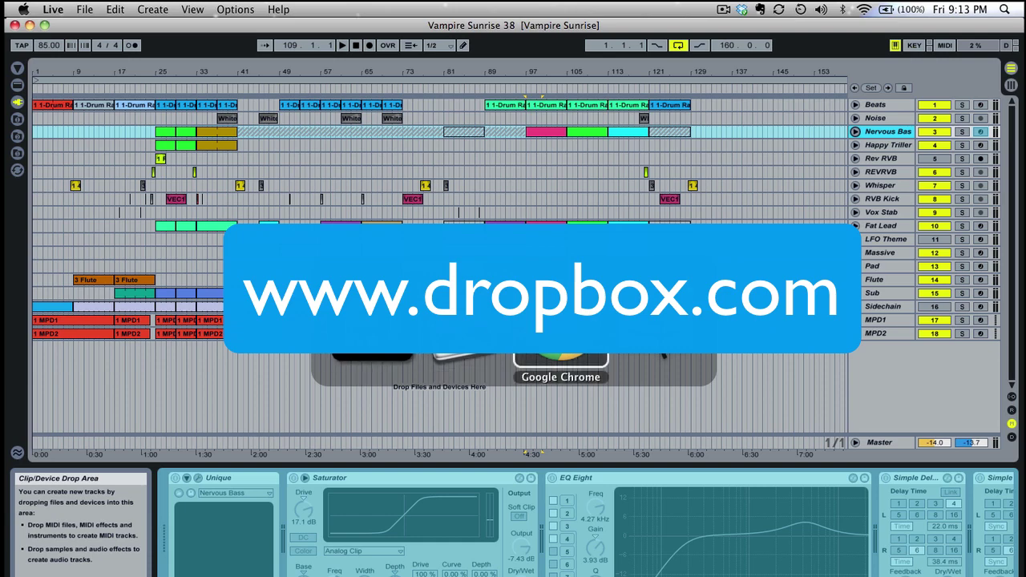
key("super+n")
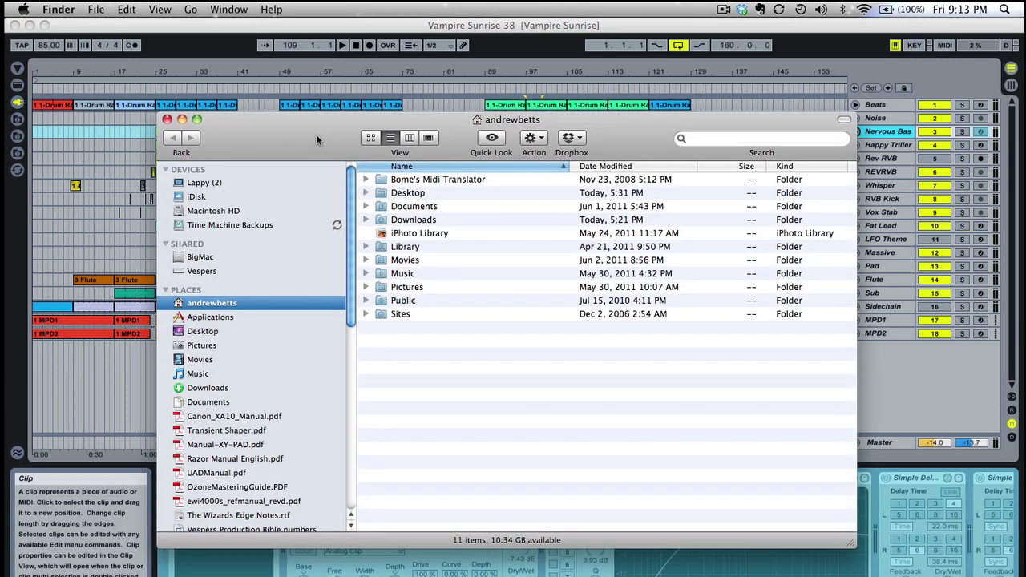
left_click_drag(316, 134, 314, 102)
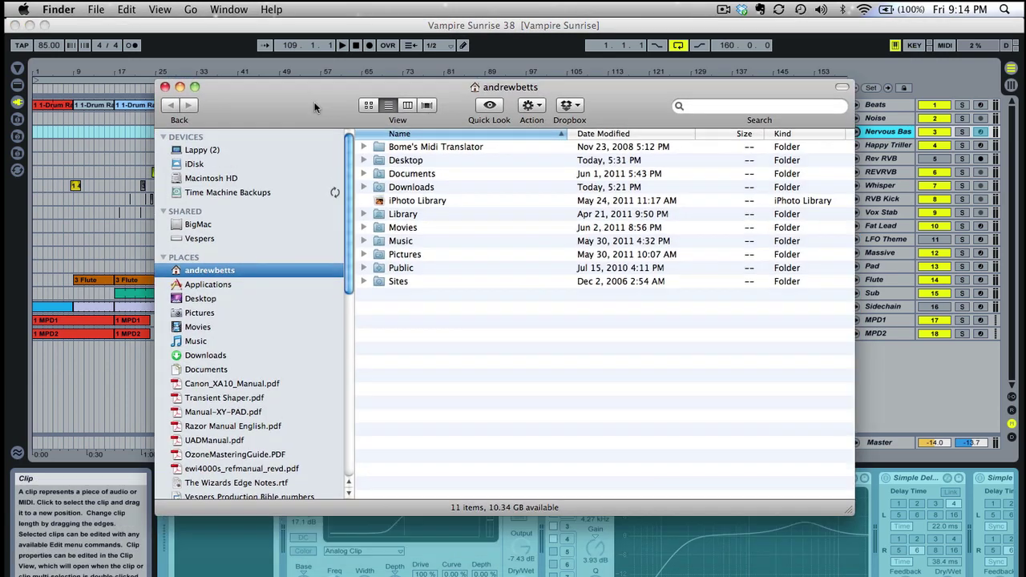
left_click(728, 107)
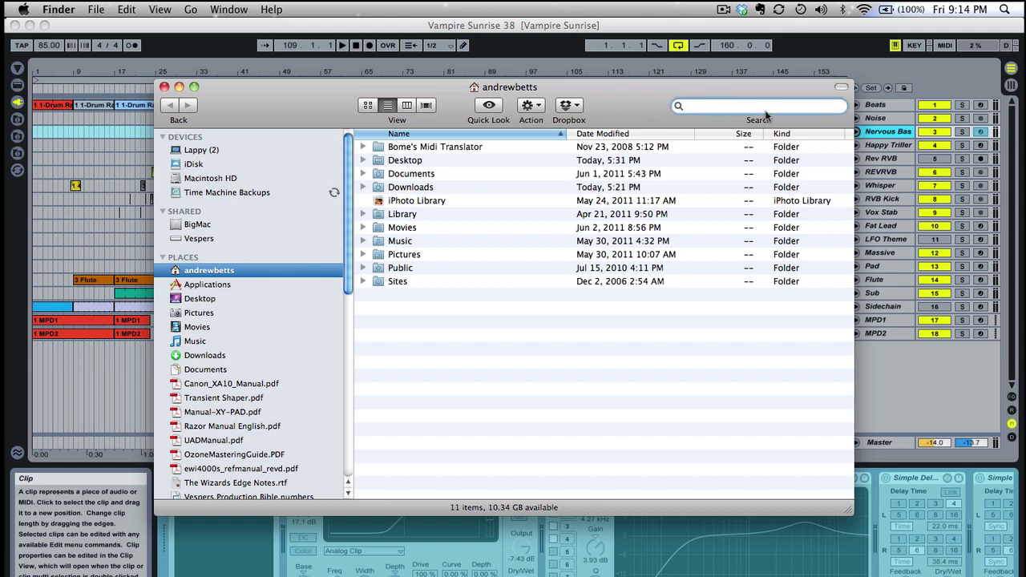
type("va")
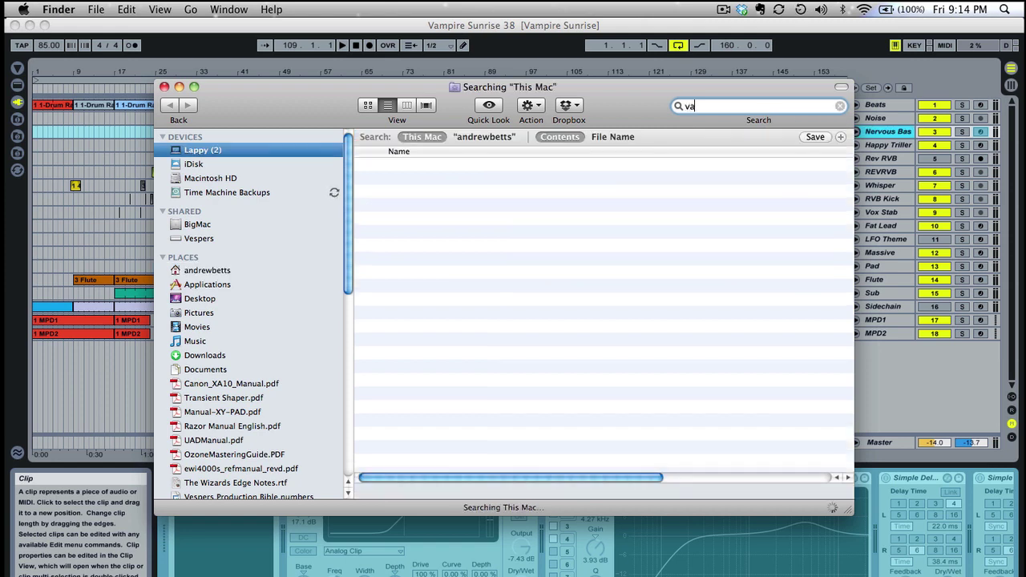
type("mpire sunrise")
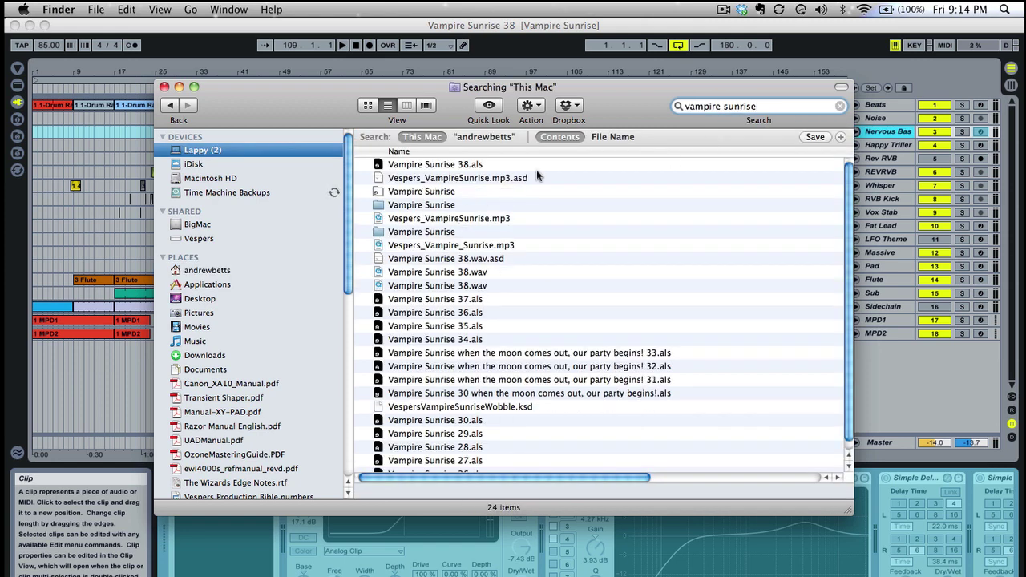
left_click(605, 137)
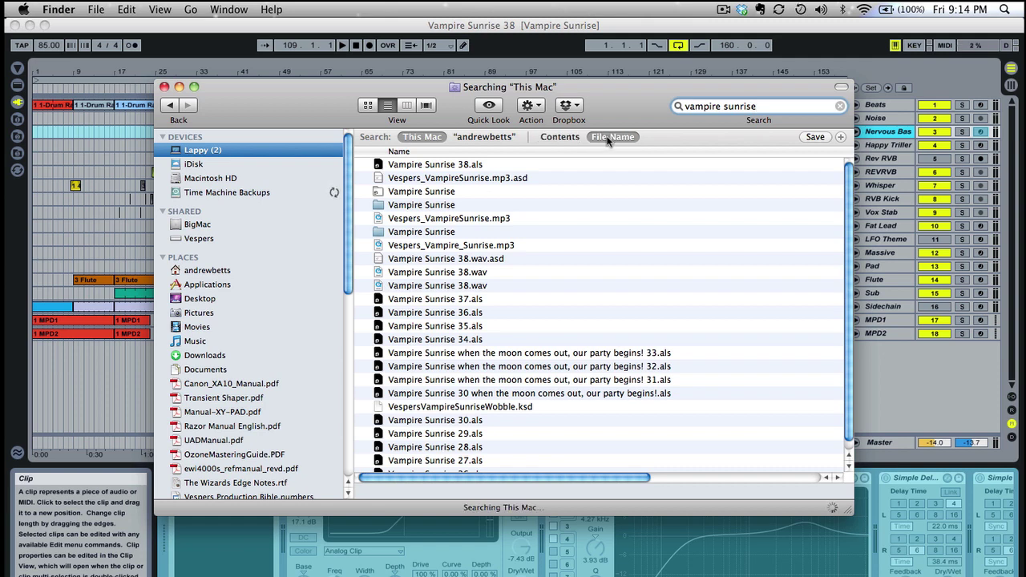
Dismiss the alias alert and open the top Vampire Sunrise folder result
double_click(431, 204)
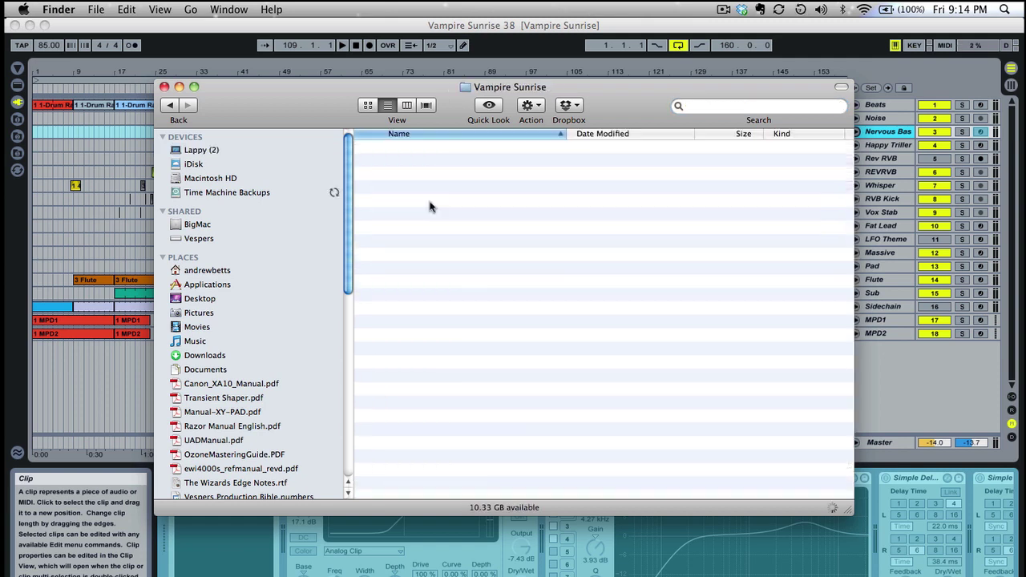
left_click(457, 233)
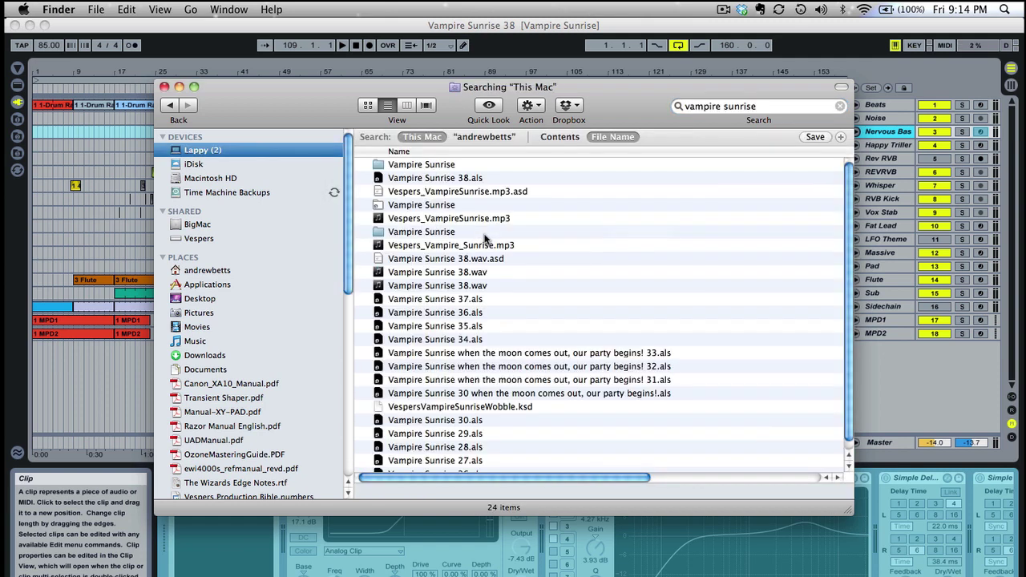
left_click(420, 164)
double_click(420, 163)
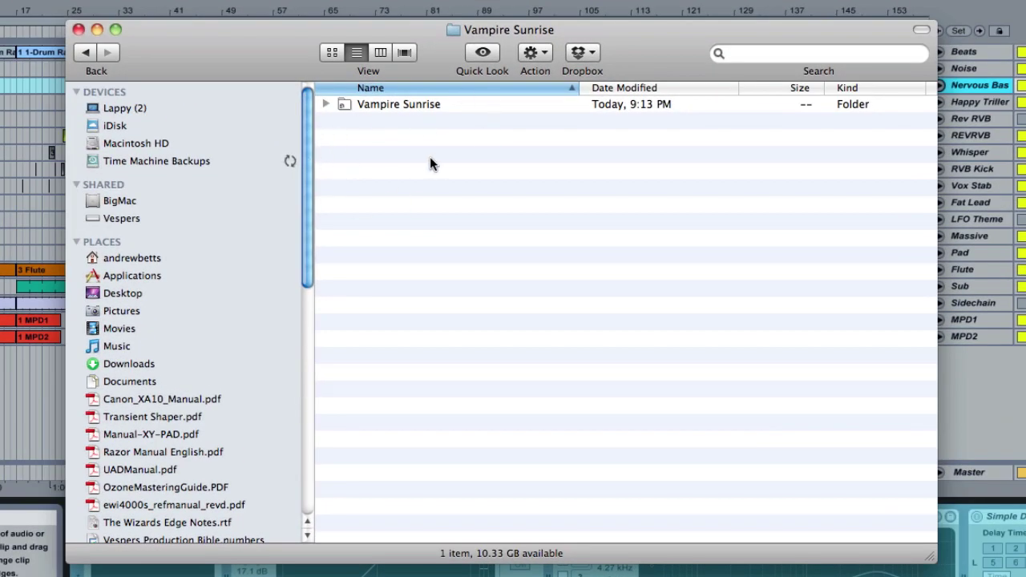
left_click(374, 106)
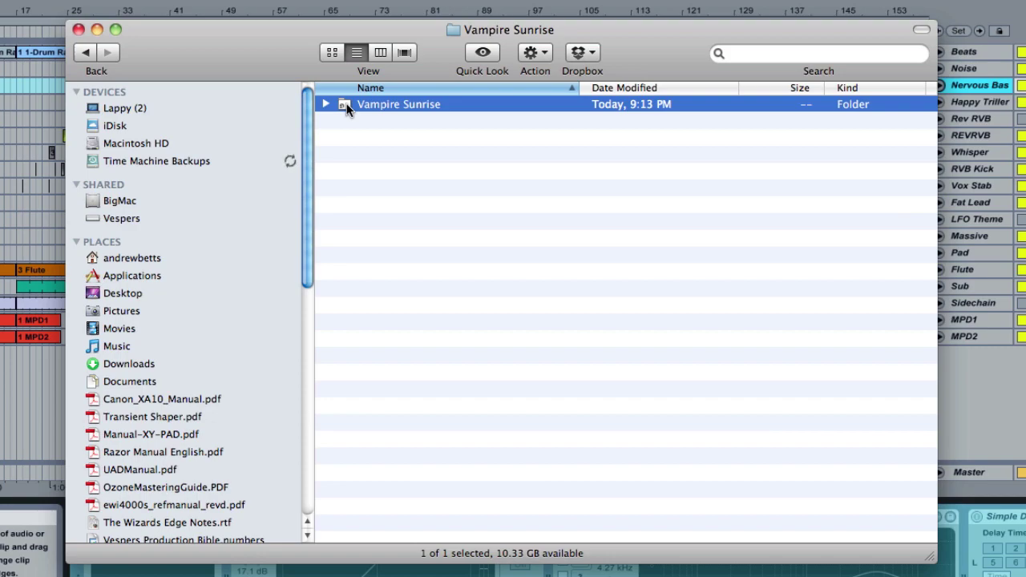
double_click(345, 105)
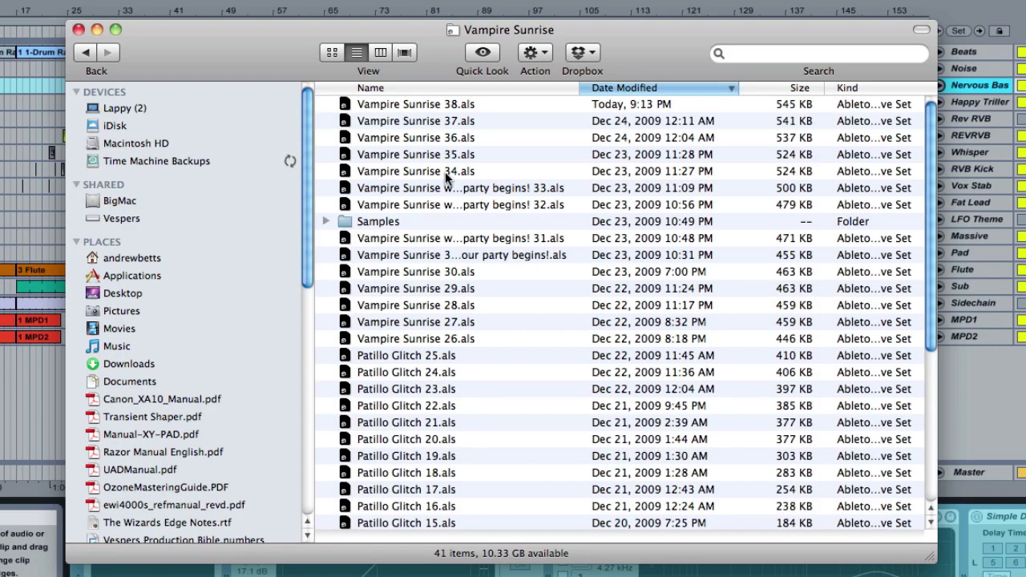
scroll(444, 172, "down", 5)
scroll(444, 172, "down", 2)
scroll(444, 172, "up", 5)
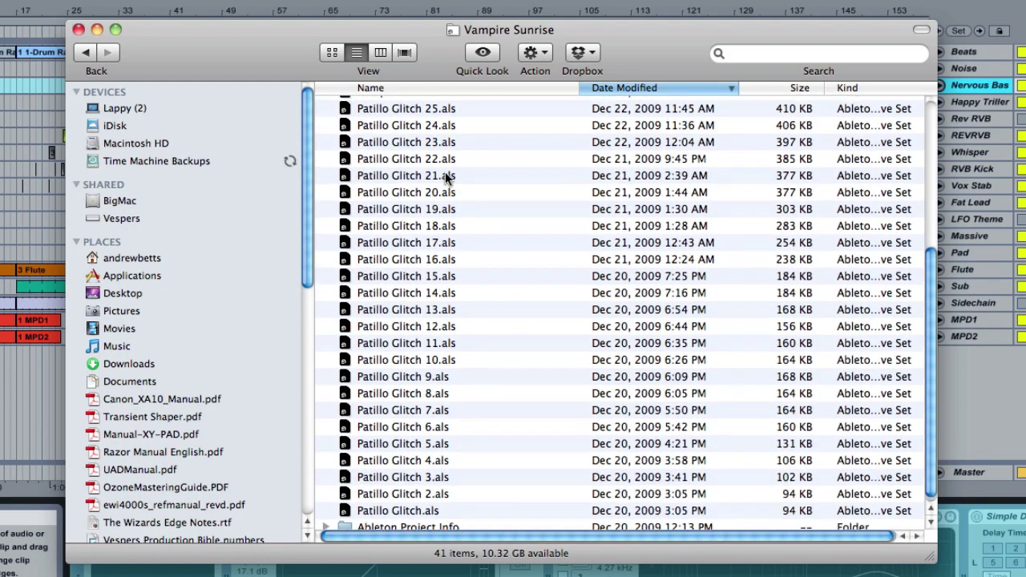
scroll(433, 371, "up", 2)
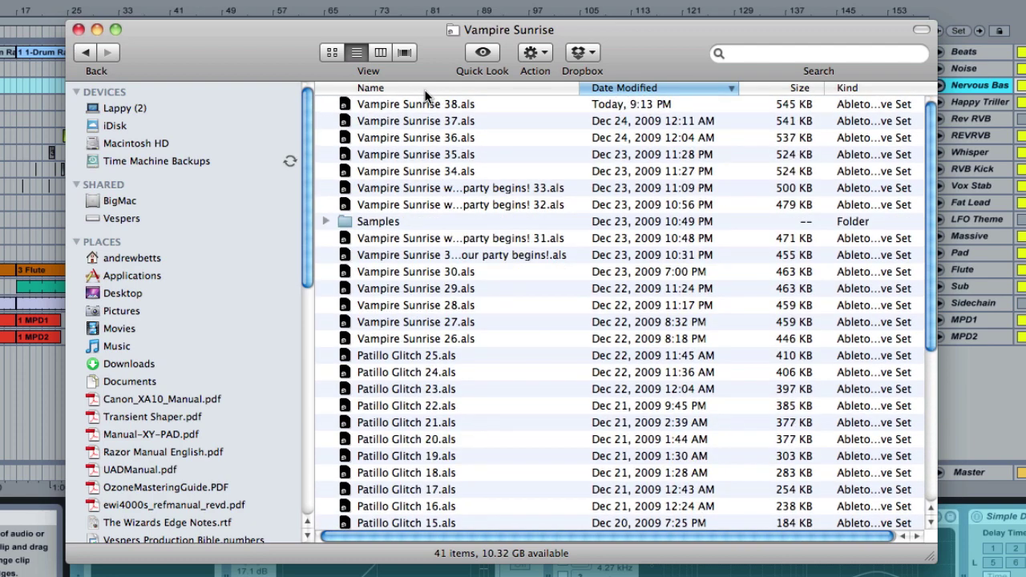
left_click(856, 88)
scroll(455, 220, "down", 5)
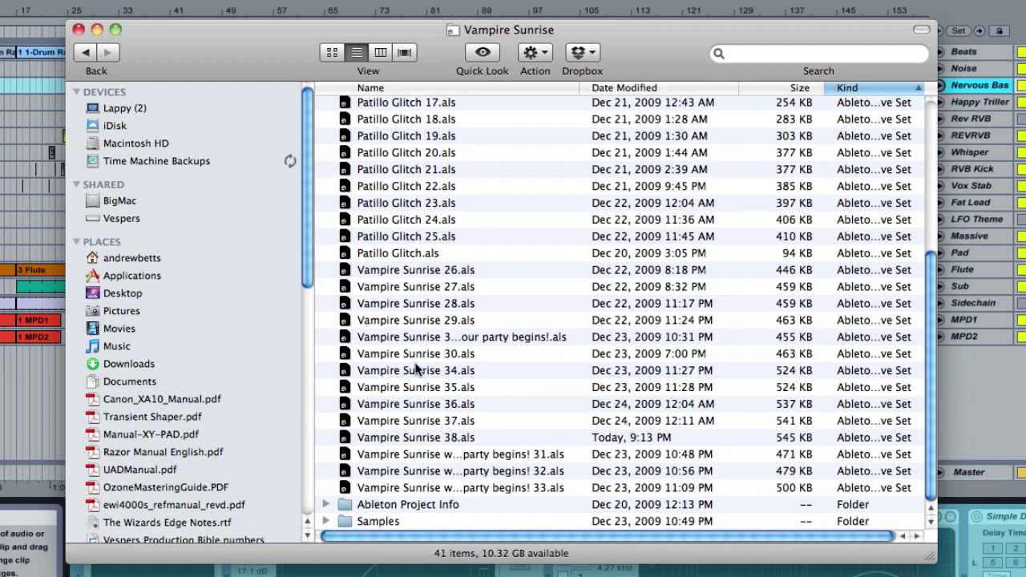
double_click(375, 522)
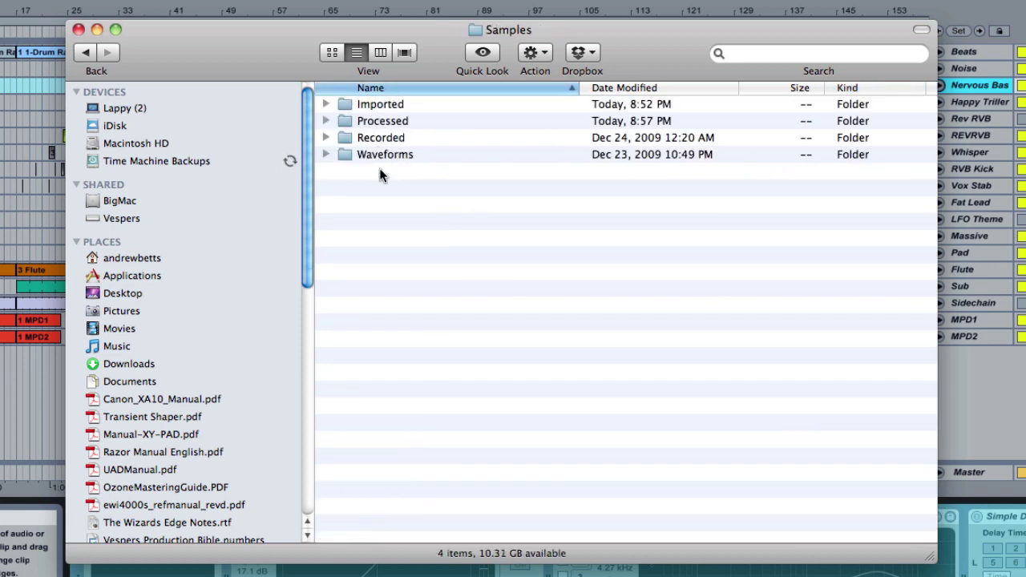
double_click(375, 104)
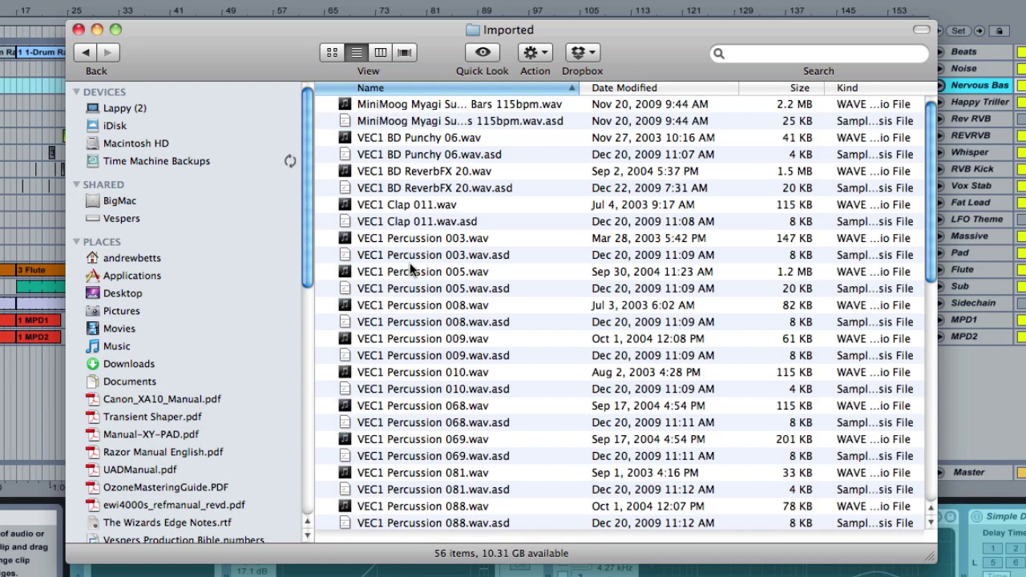
key("super+Up")
key("Down")
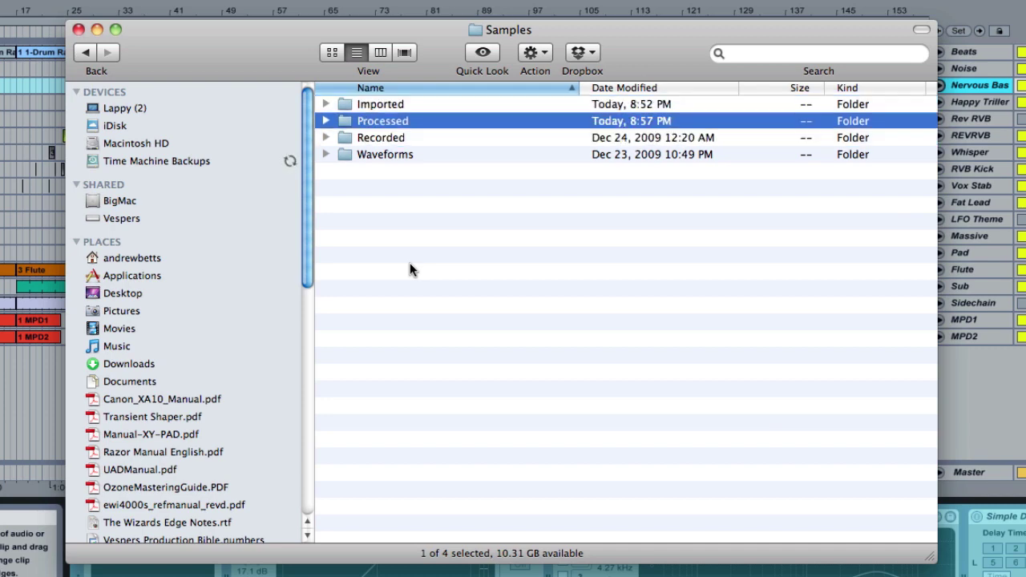
key("super+Down")
key("Down")
key("Down")
key("Down")
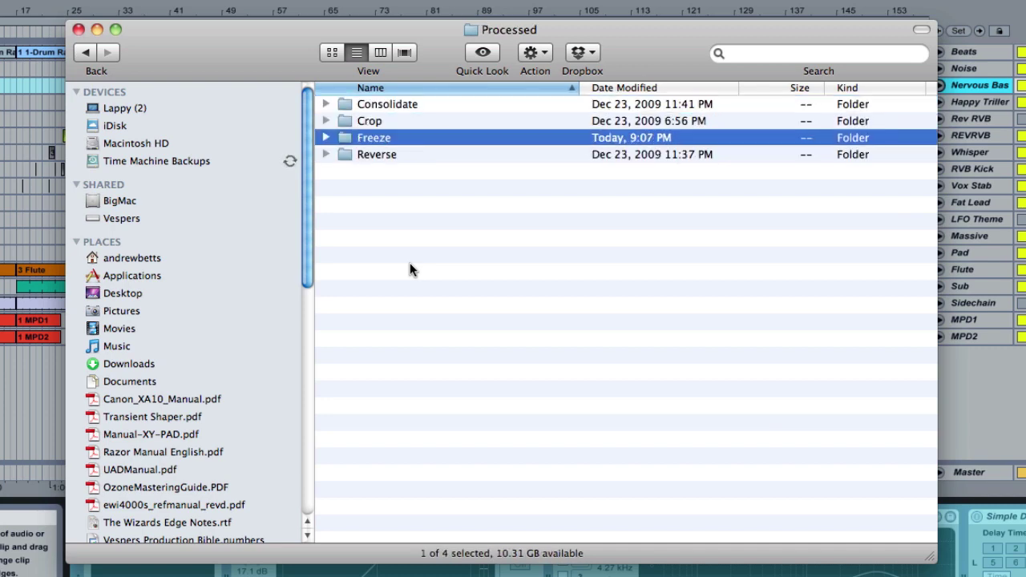
key("super+Down")
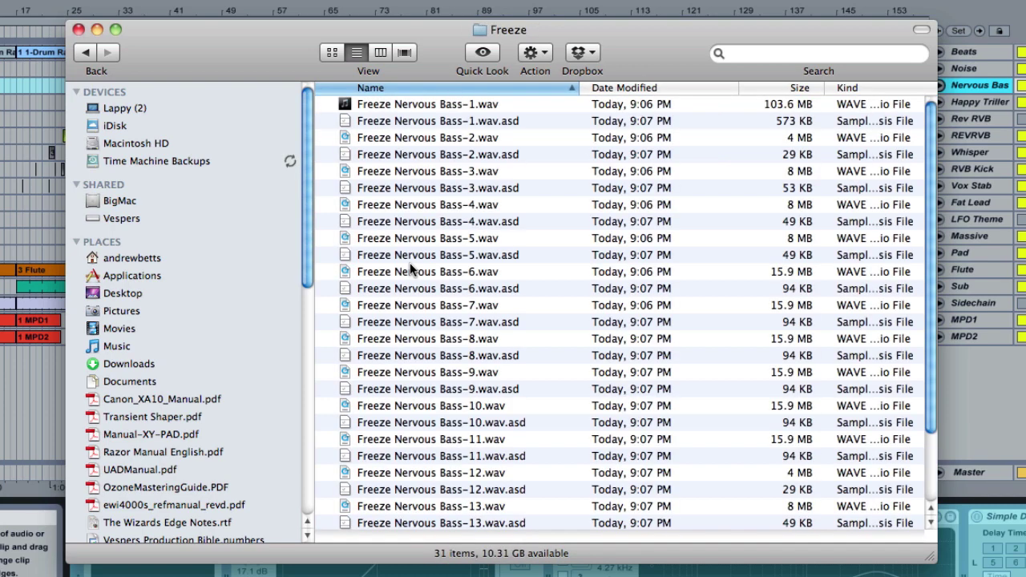
key("Down")
key("Down")
key("Down")
key("Down")
key("Down")
key("Down")
key("Down")
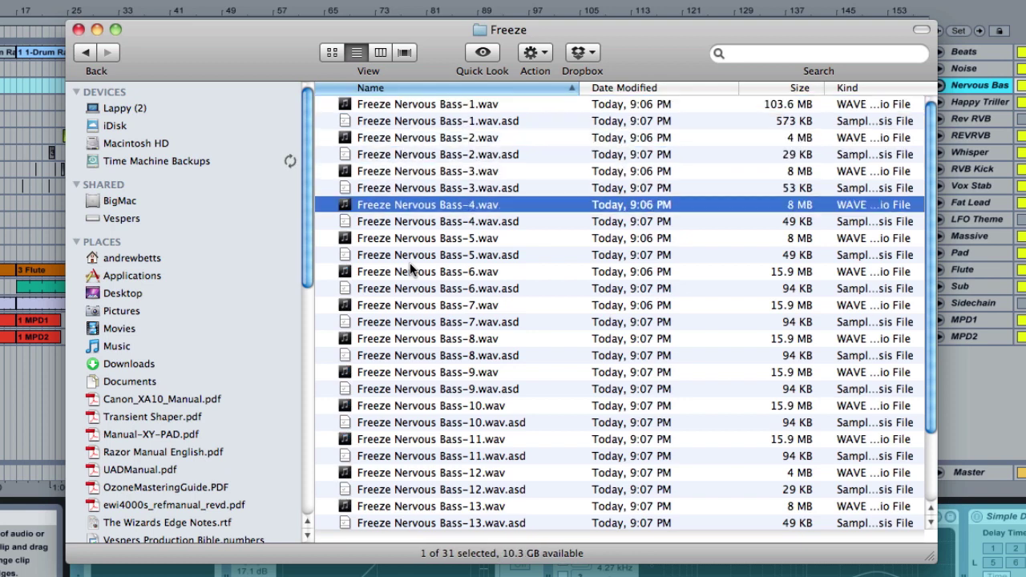
key("super+Up")
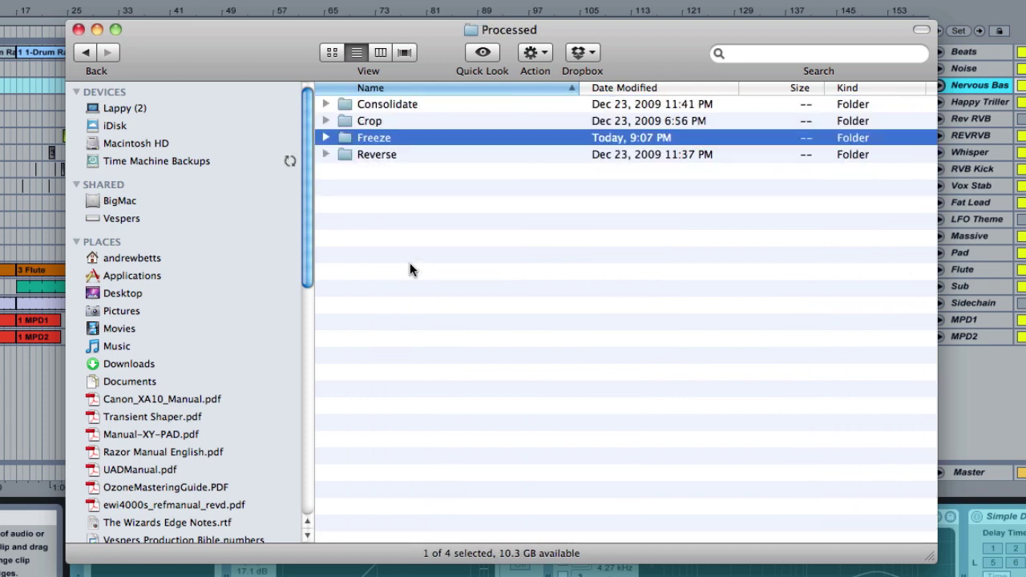
key("Up")
key("Down")
key("Down")
key("super+Up")
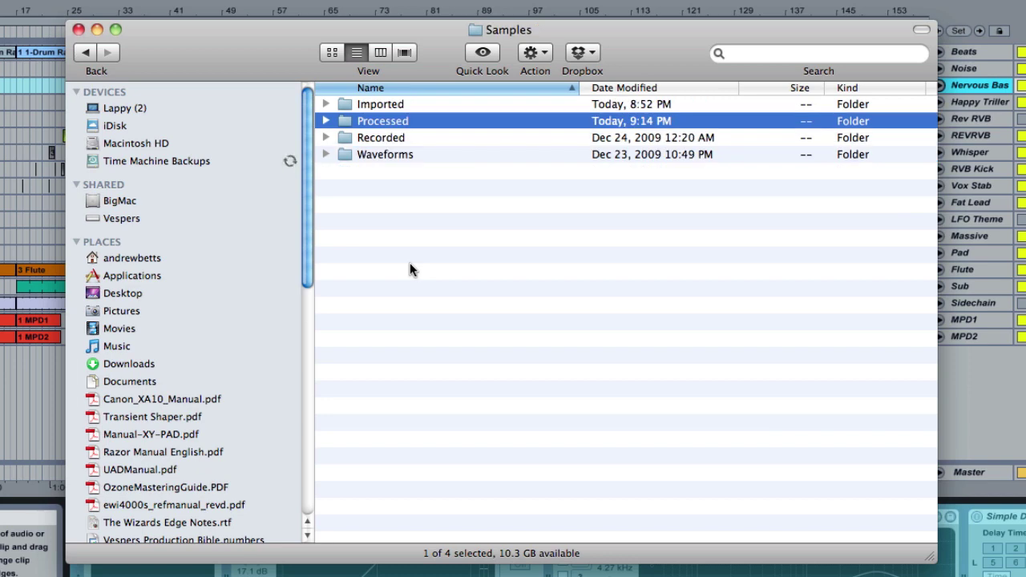
key("super+Up")
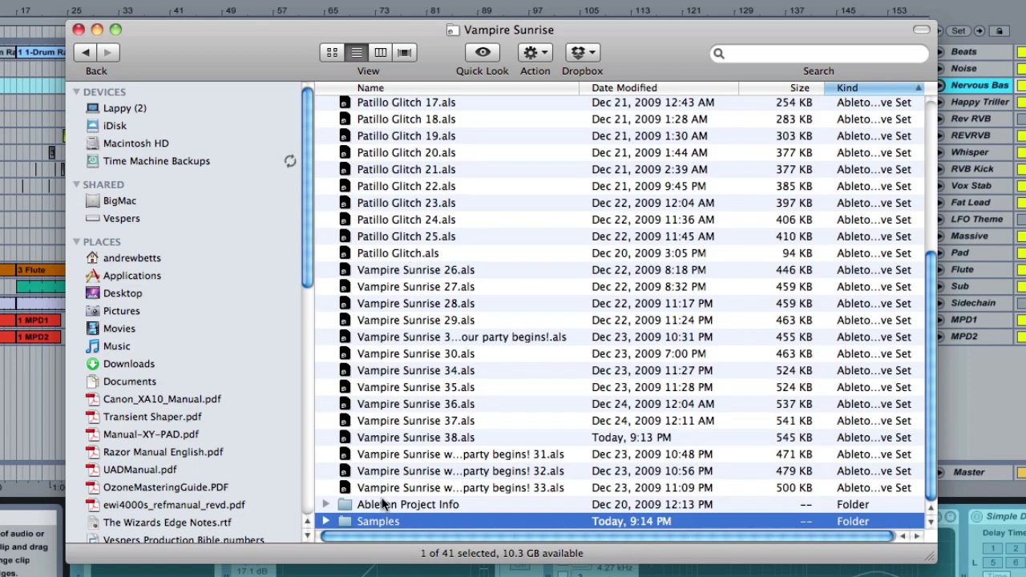
scroll(417, 457, "up", 5)
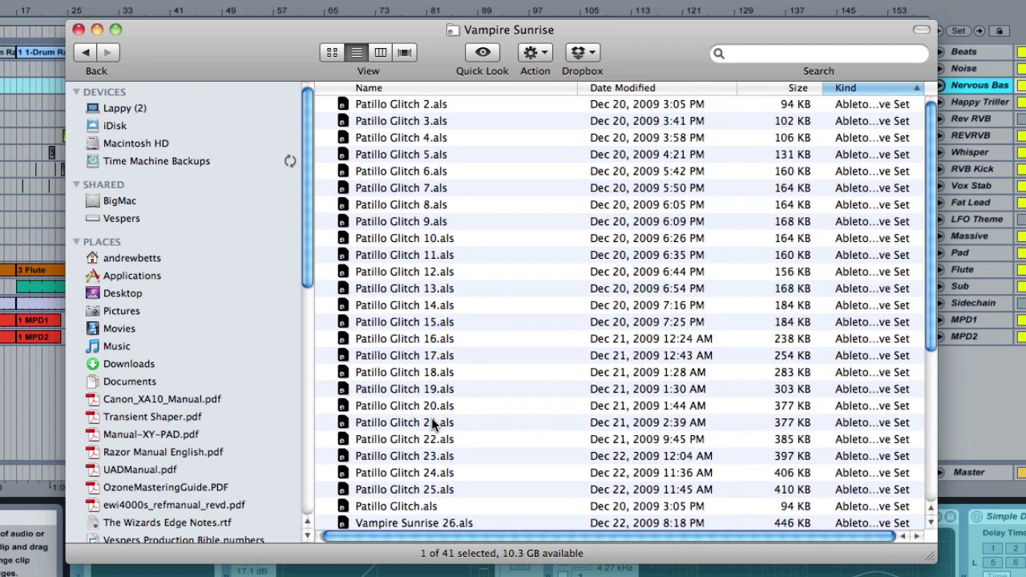
scroll(431, 417, "down", 5)
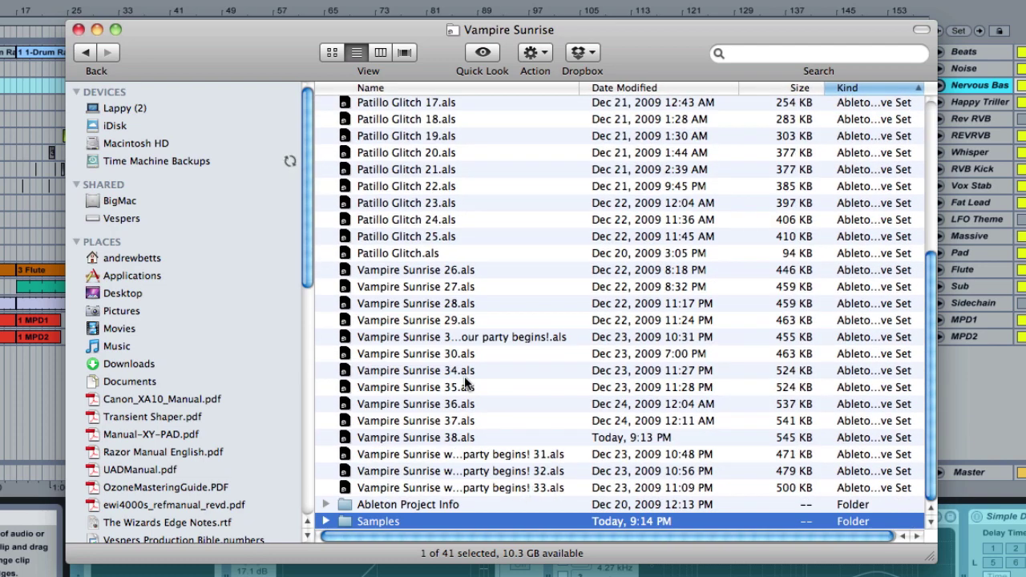
left_click(436, 403)
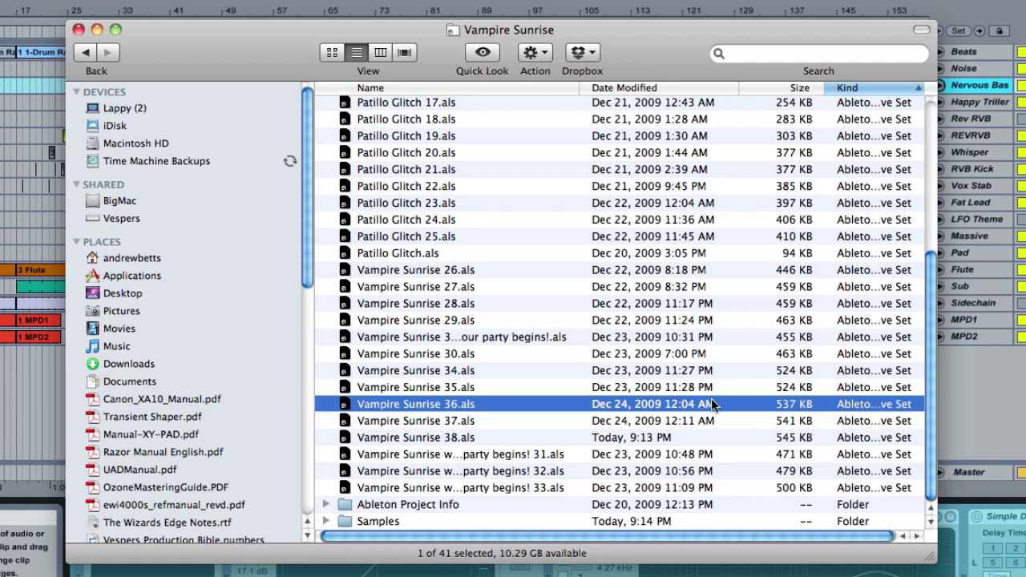
key("super+Up")
Compress the Vampire Sunrise project folder into Vampire Sunrise.zip
left_click(446, 437)
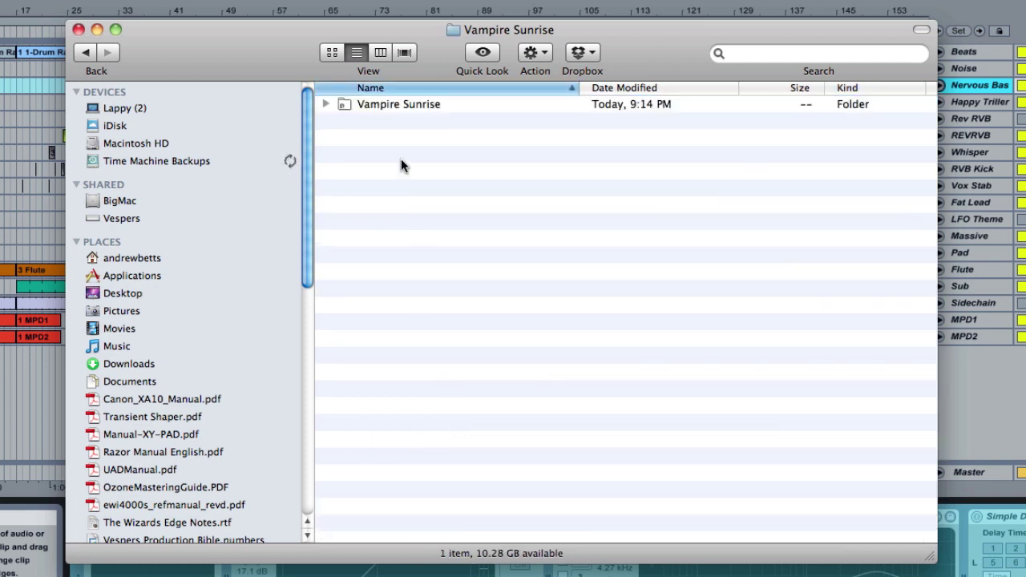
left_click(370, 111)
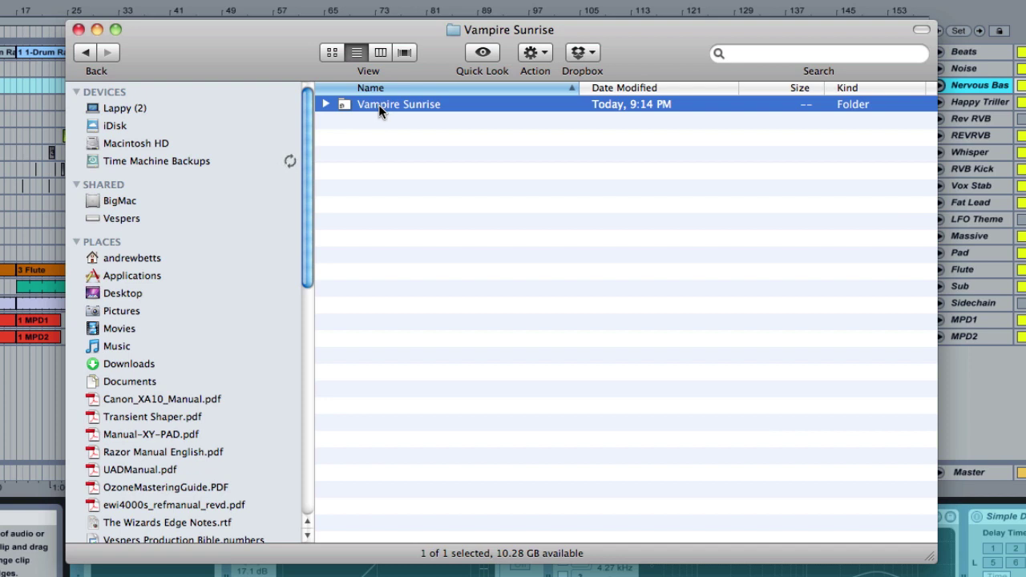
right_click(384, 109)
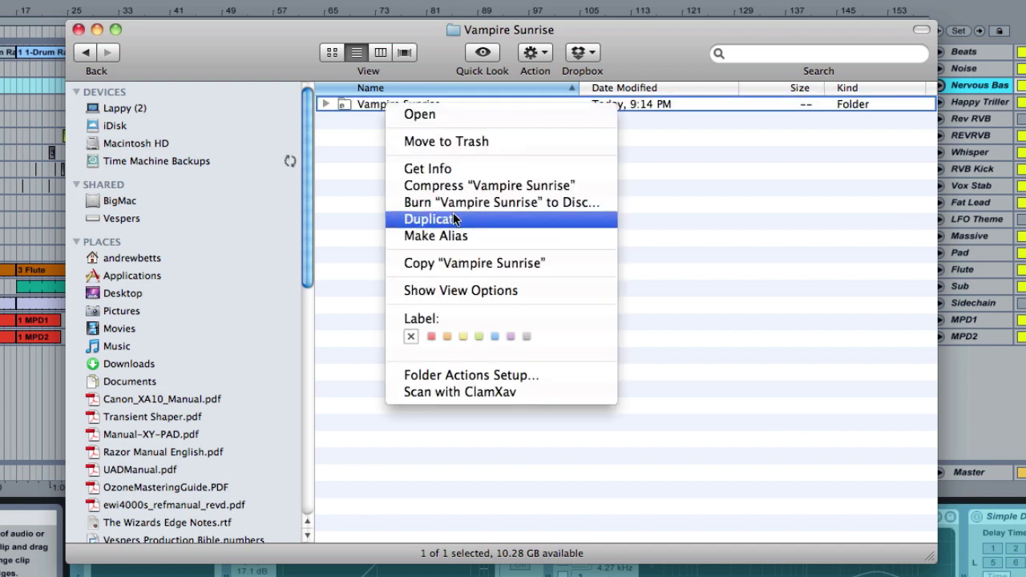
left_click(453, 187)
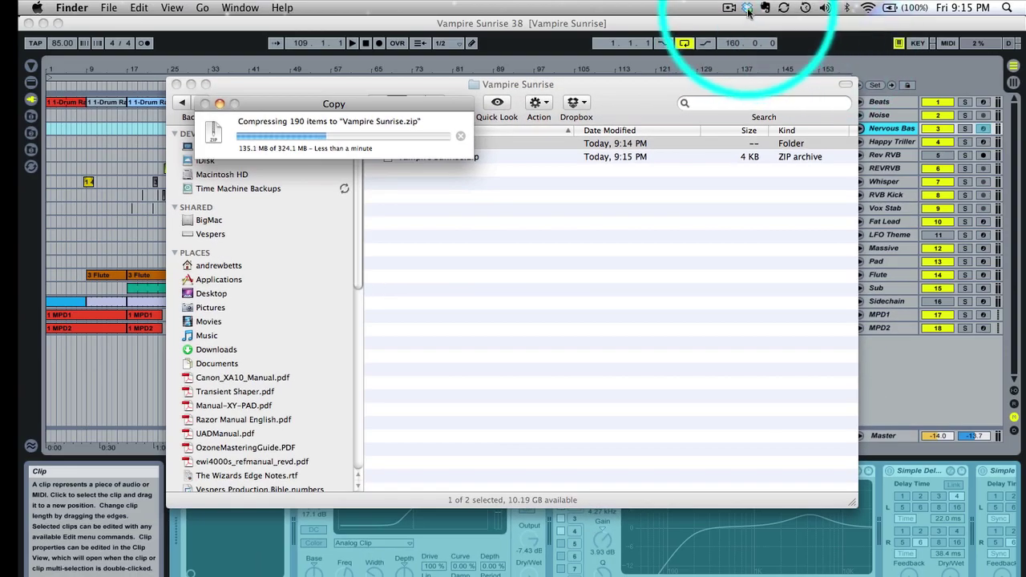
Bring up the Dropbox menu-bar options
left_click(747, 9)
left_click(747, 9)
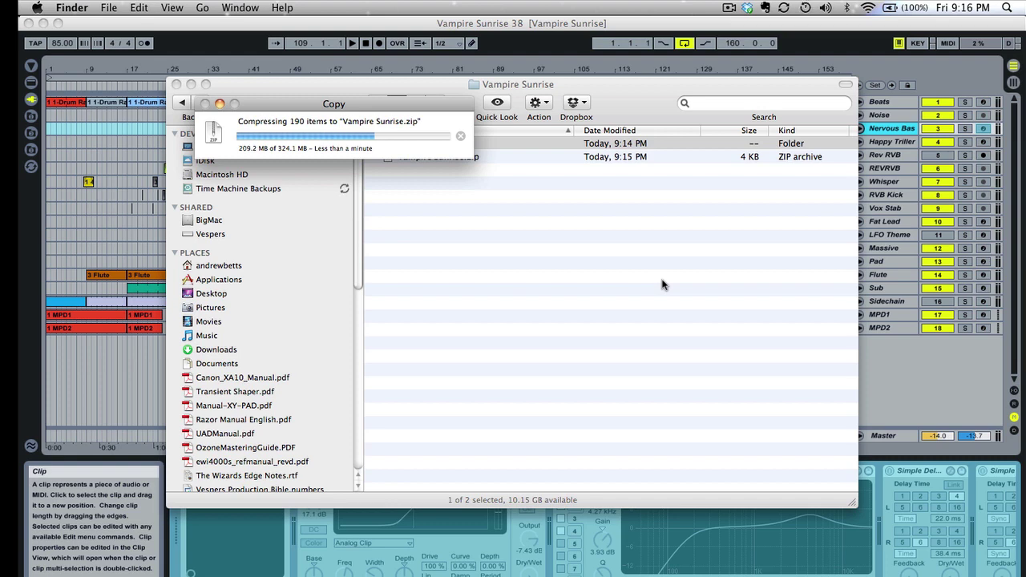
left_click(748, 8)
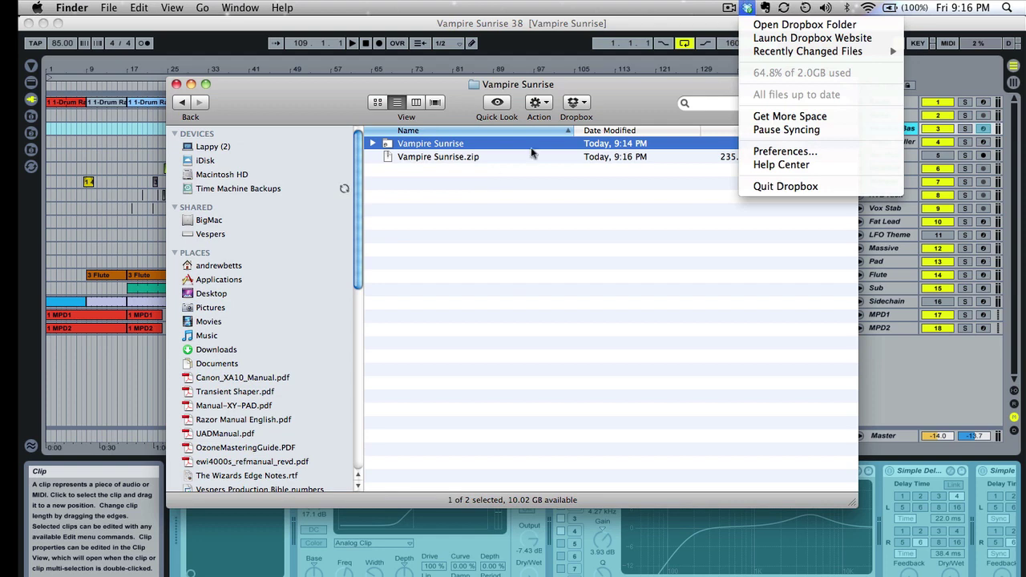
Open the Dropbox folder in a new window and go into its Public folder
left_click(465, 201)
left_click(746, 8)
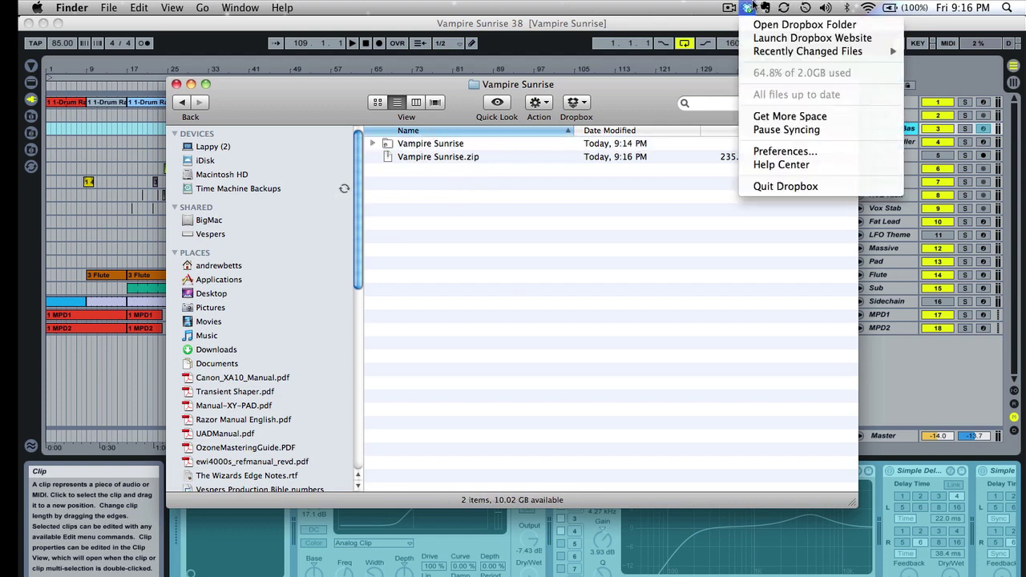
left_click(797, 24)
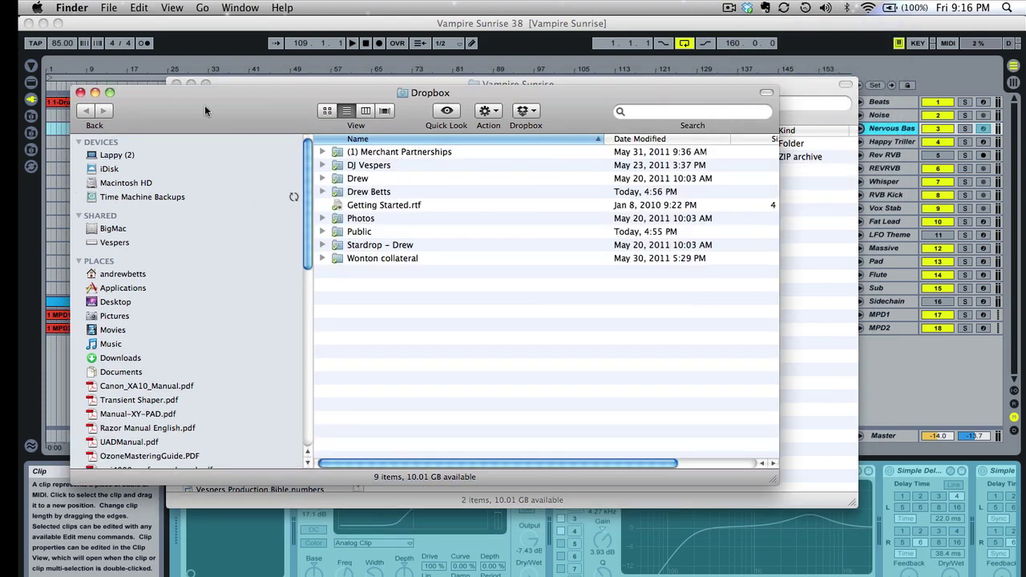
left_click_drag(204, 109, 527, 213)
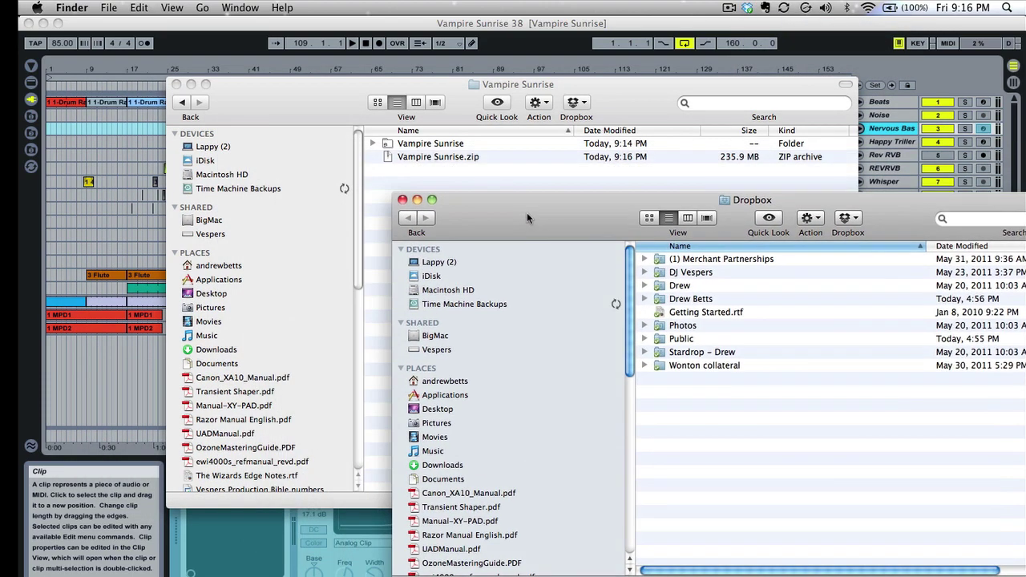
left_click(684, 343)
double_click(683, 342)
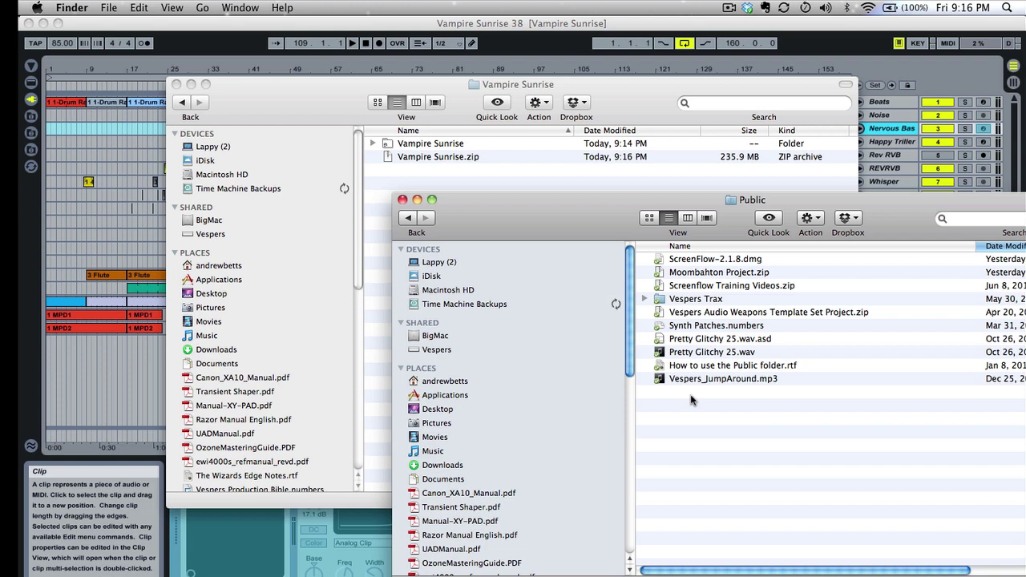
Move Vampire Sunrise.zip into the Dropbox Public folder
left_click(439, 158)
left_click(439, 158)
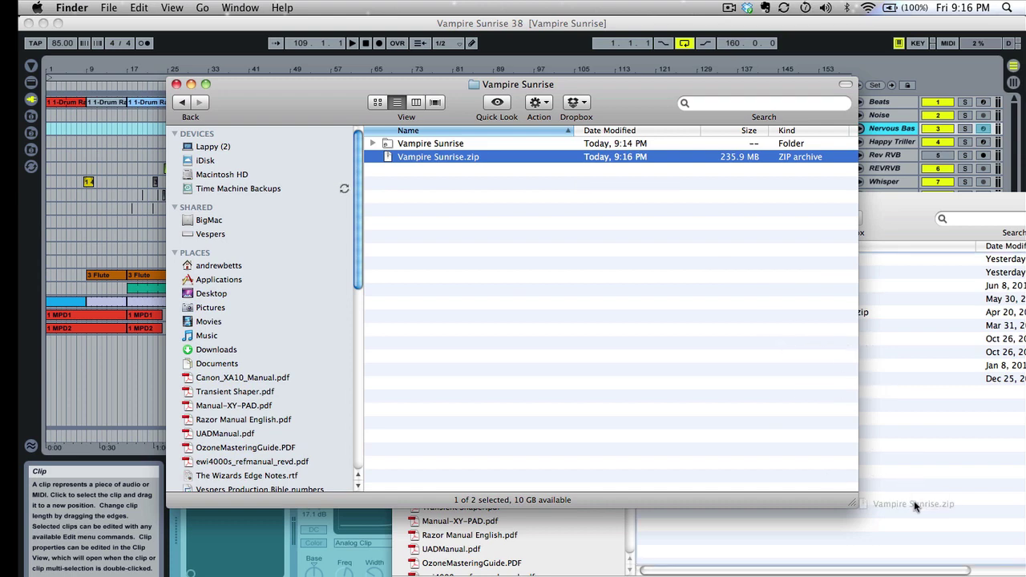
left_click(915, 506)
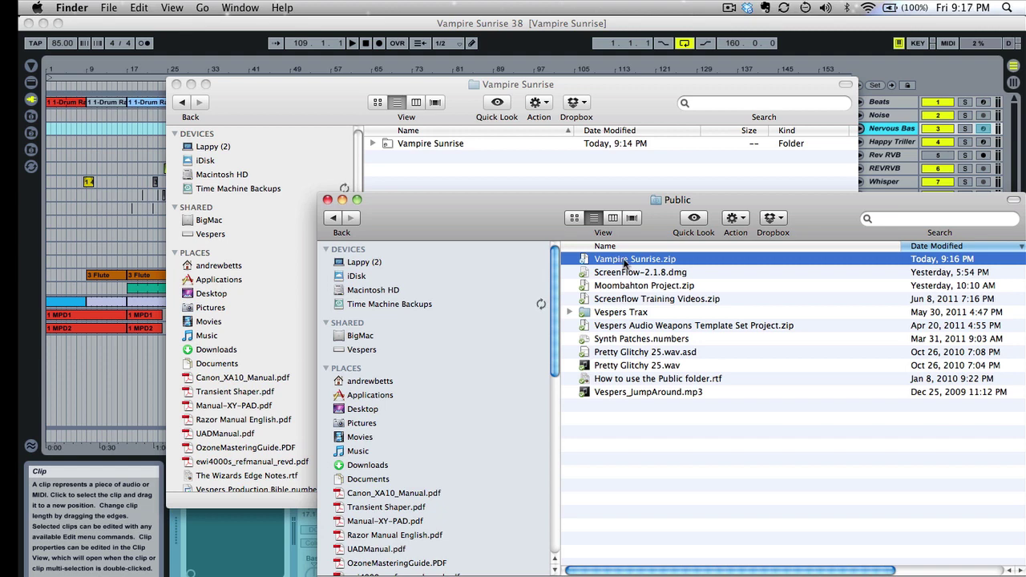
Copy Vampire Sunrise.zip's public Dropbox link and launch Mail
right_click(624, 262)
mouse_move(664, 306)
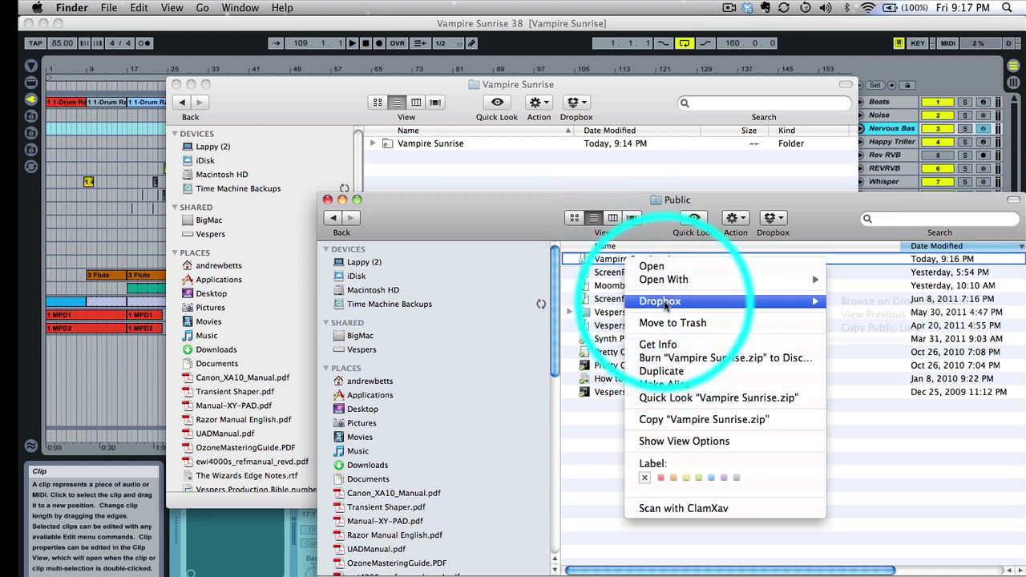
left_click(857, 329)
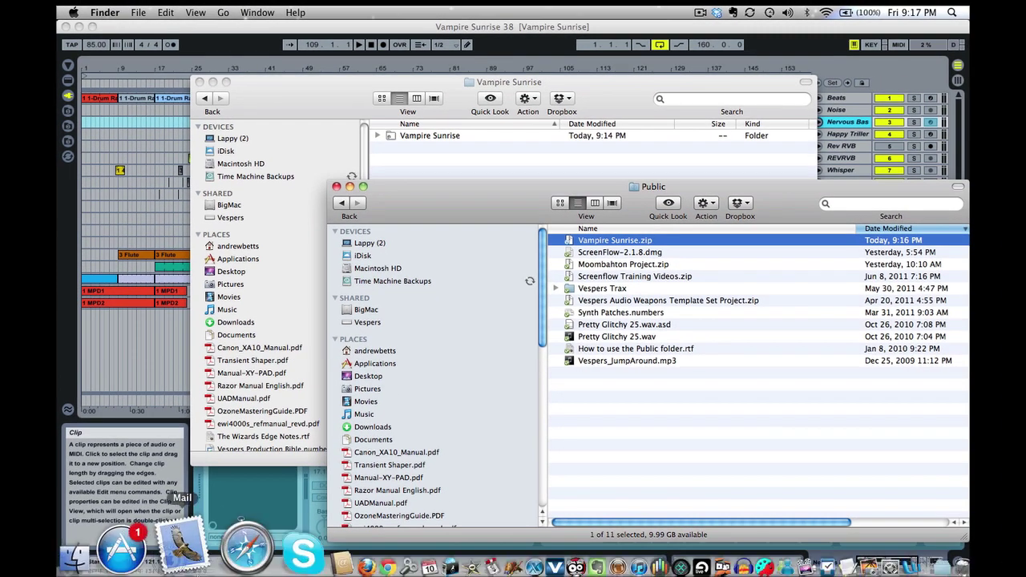
left_click(183, 545)
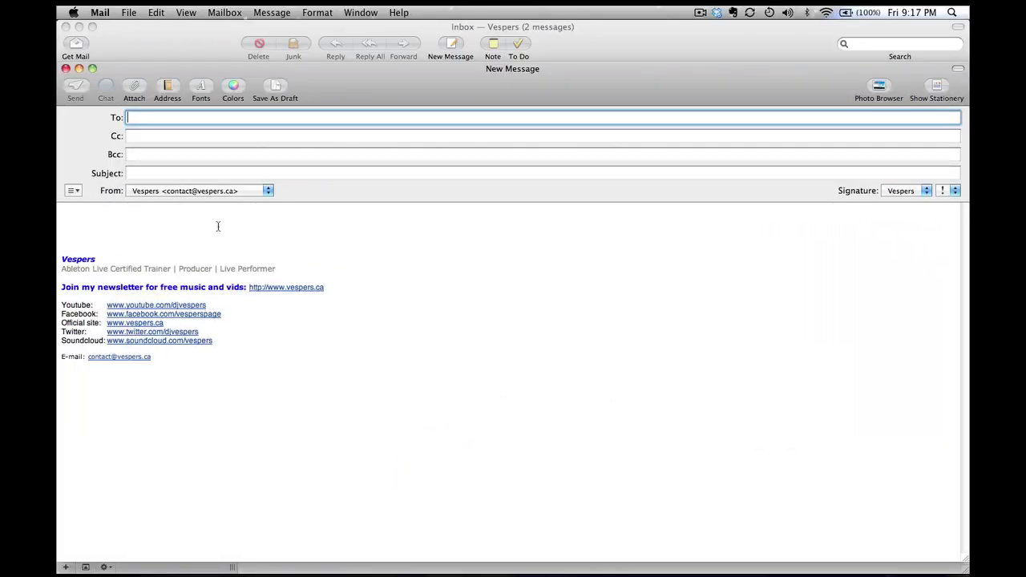
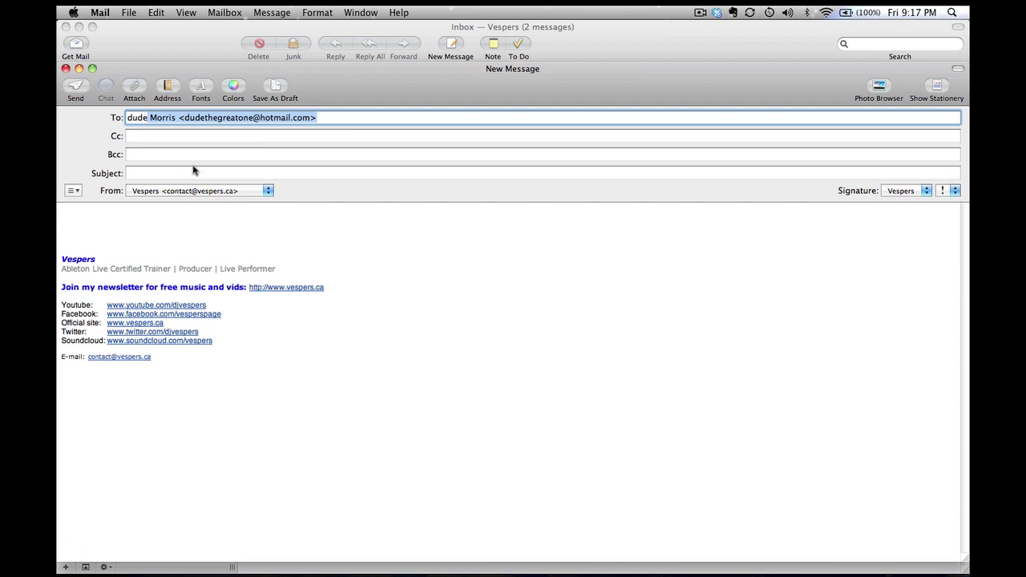
Address the message to the suggested contact, subject 'Ableton project for Dude', and paste the link
left_click(190, 173)
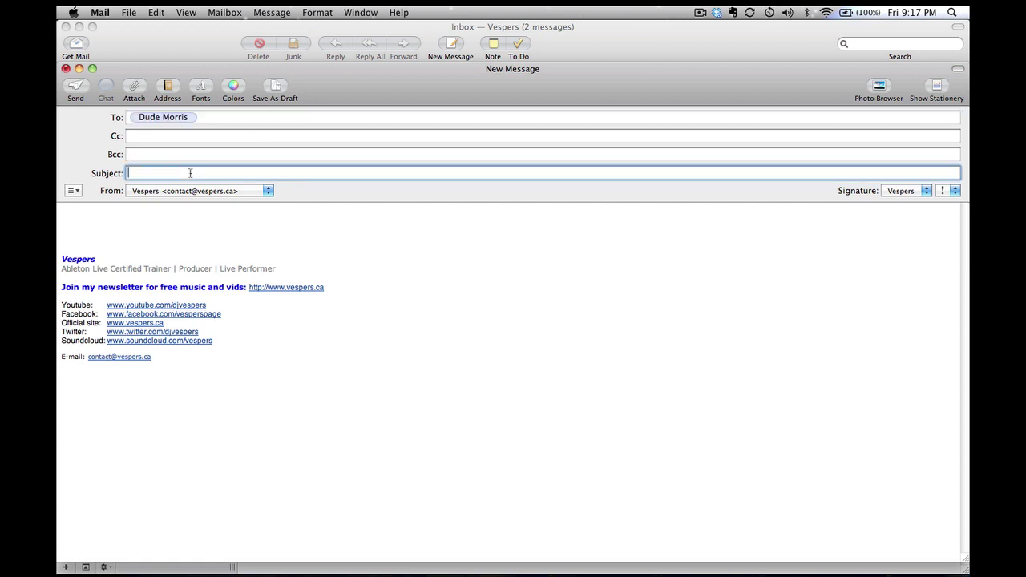
type("Ableton projec")
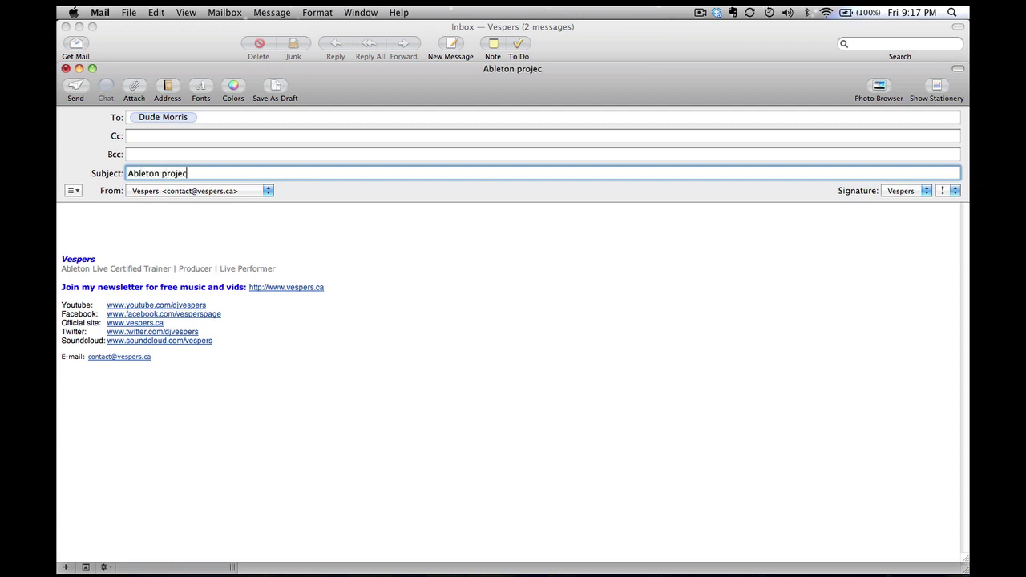
type("t for Du")
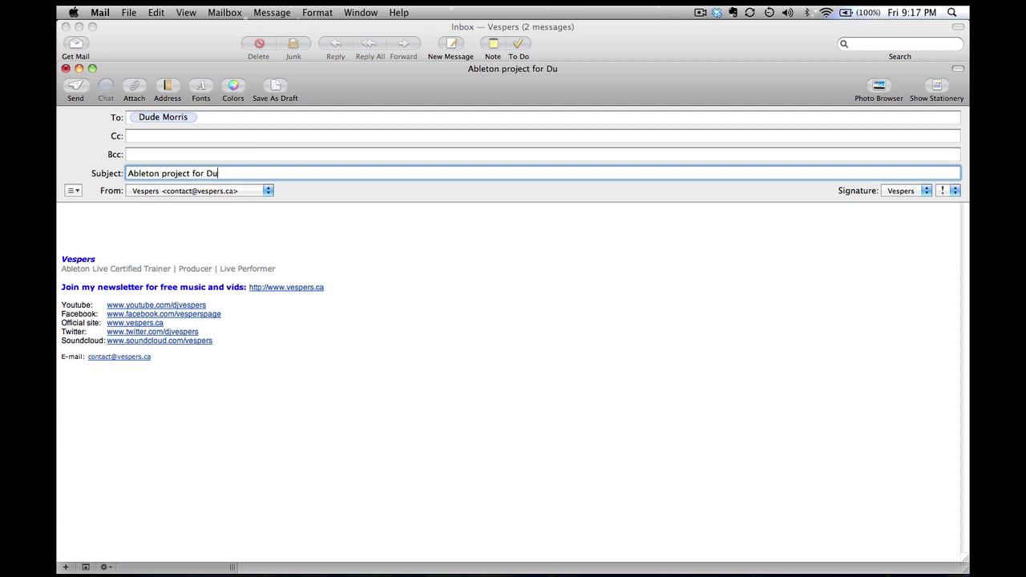
type("de")
left_click(110, 220)
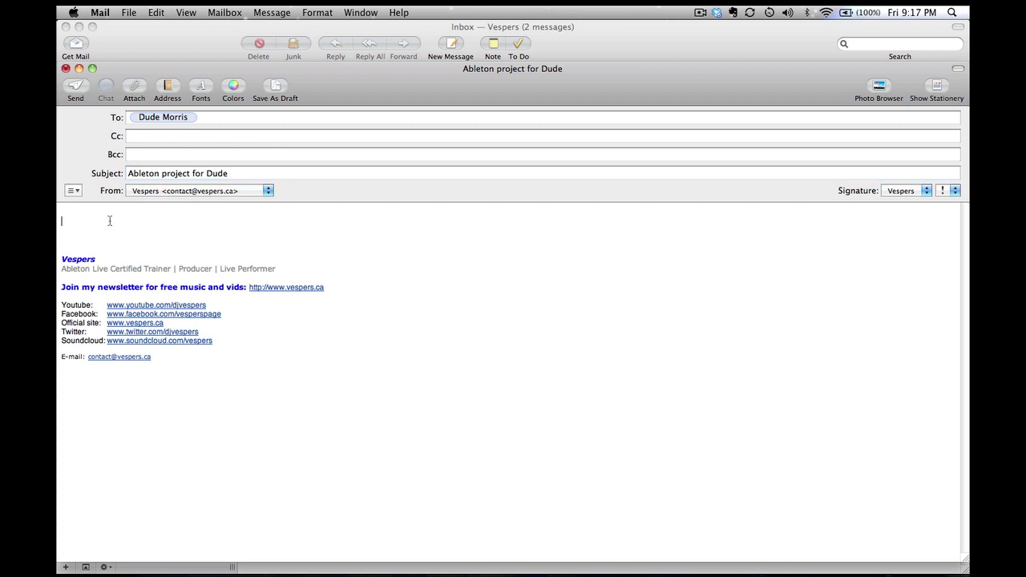
key("super+v")
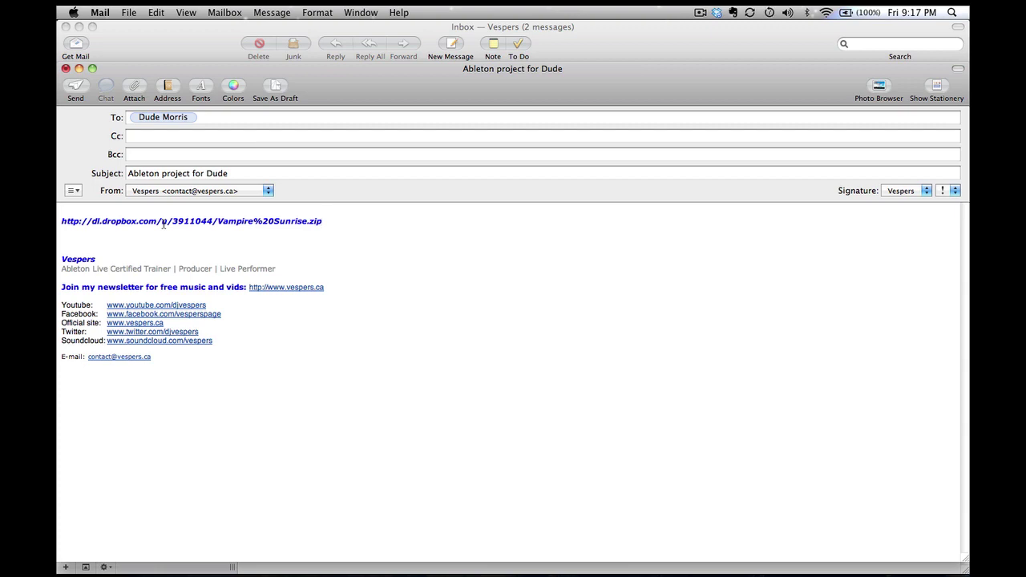
key("super+Tab")
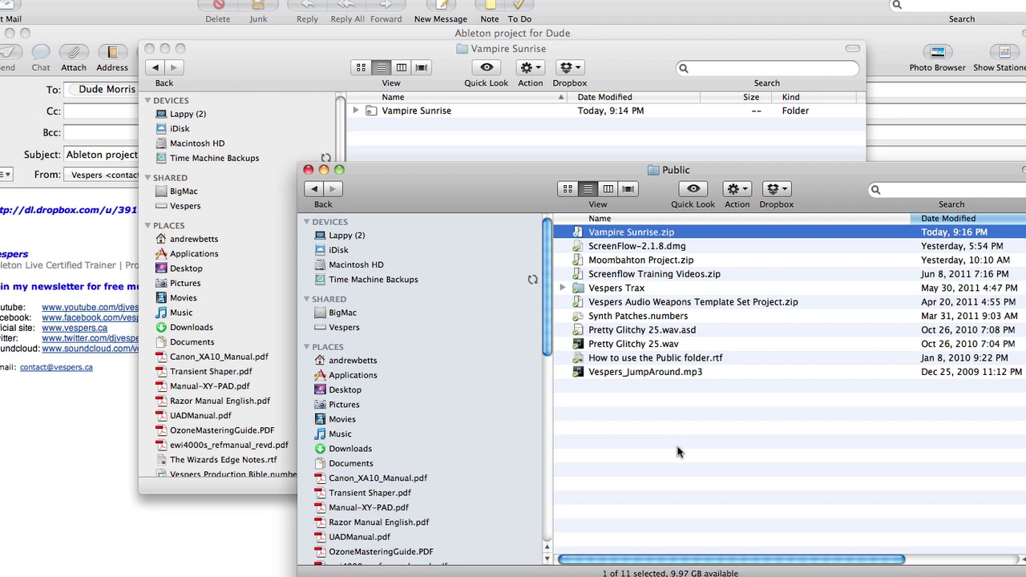
Go up to Dropbox and open the inner DJ Vespers shared folder
key("super+Up")
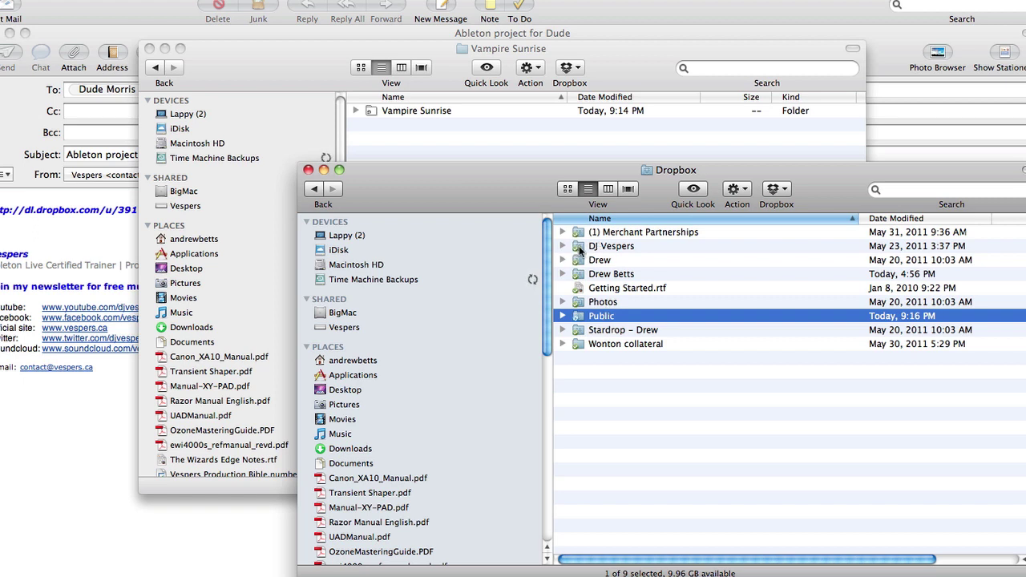
double_click(580, 246)
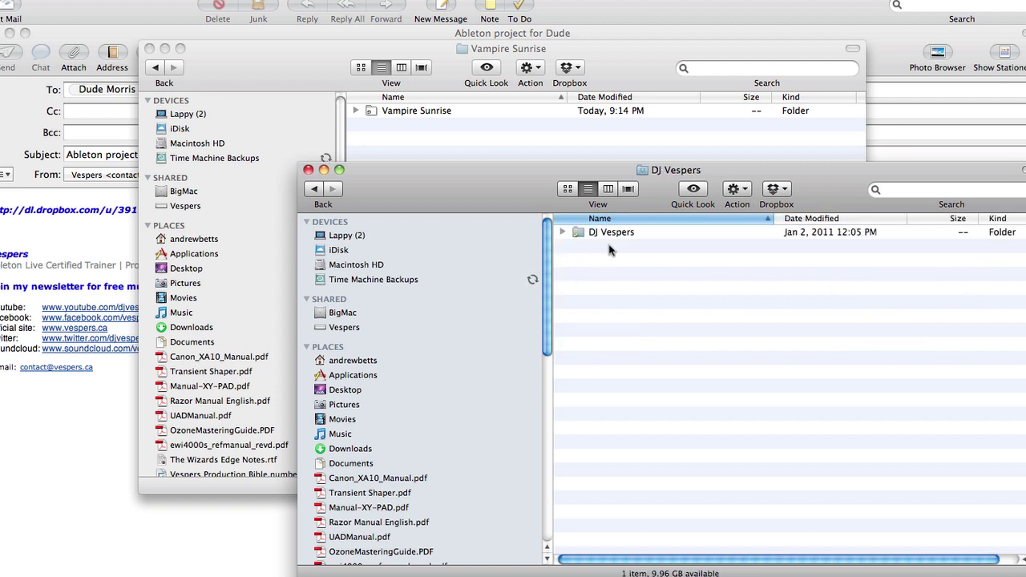
double_click(602, 232)
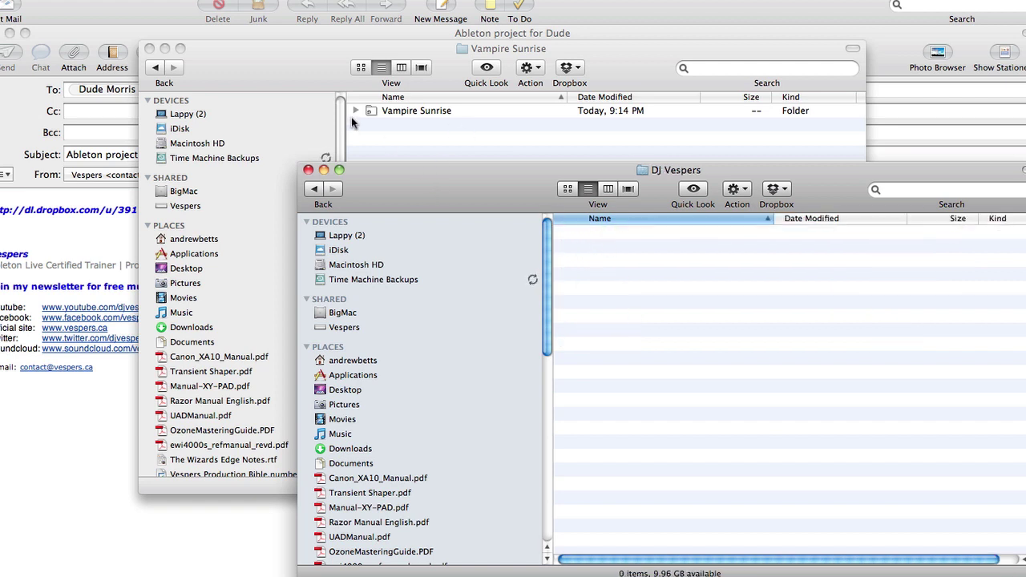
Drag the Vampire Sunrise project folder into the DJ Vespers folder
left_click(400, 114)
left_click(401, 114)
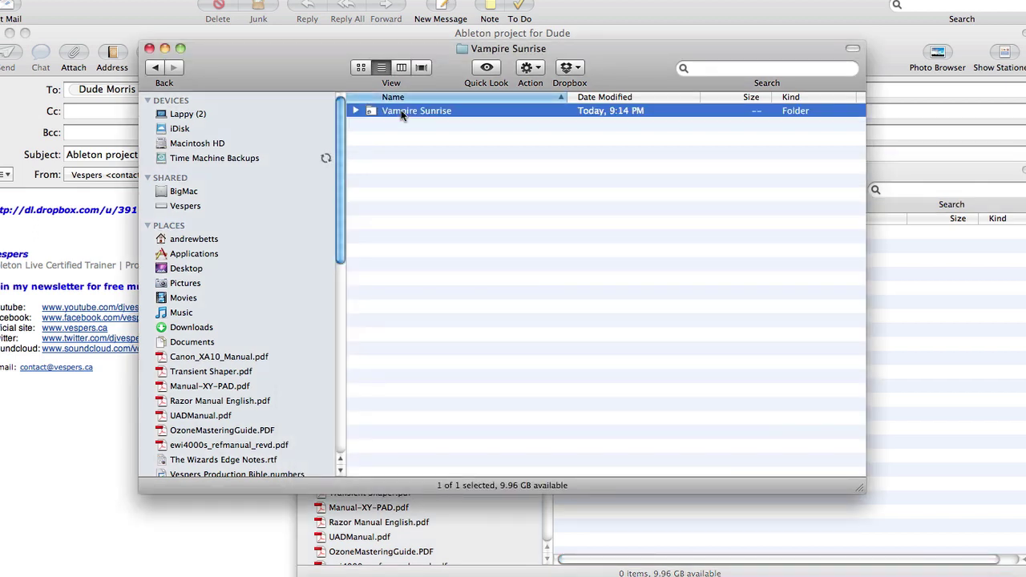
left_click(934, 303)
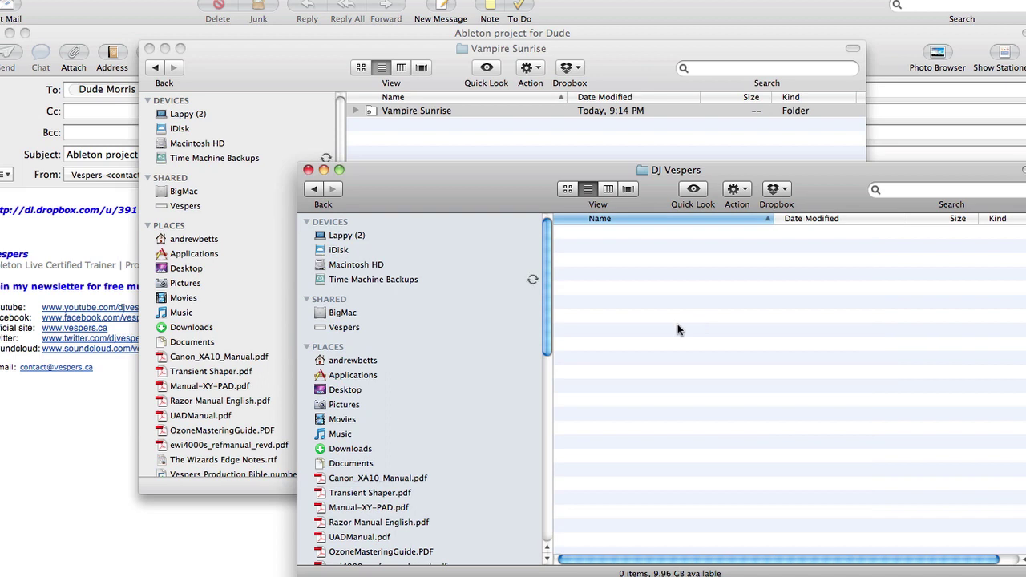
left_click_drag(677, 329, 677, 329)
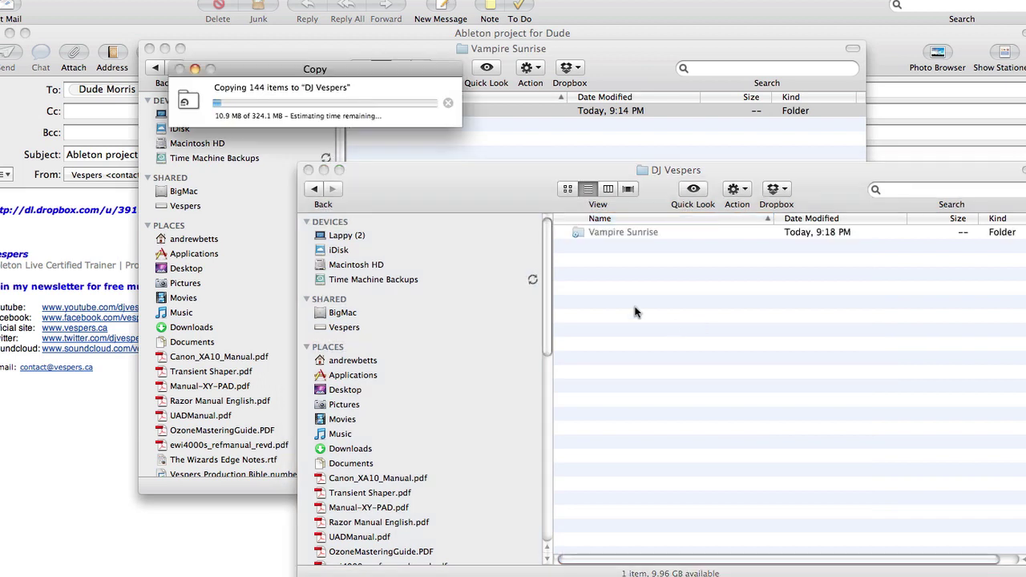
Focus the DJ Vespers window while the Vampire Sunrise folder copies in
left_click(634, 312)
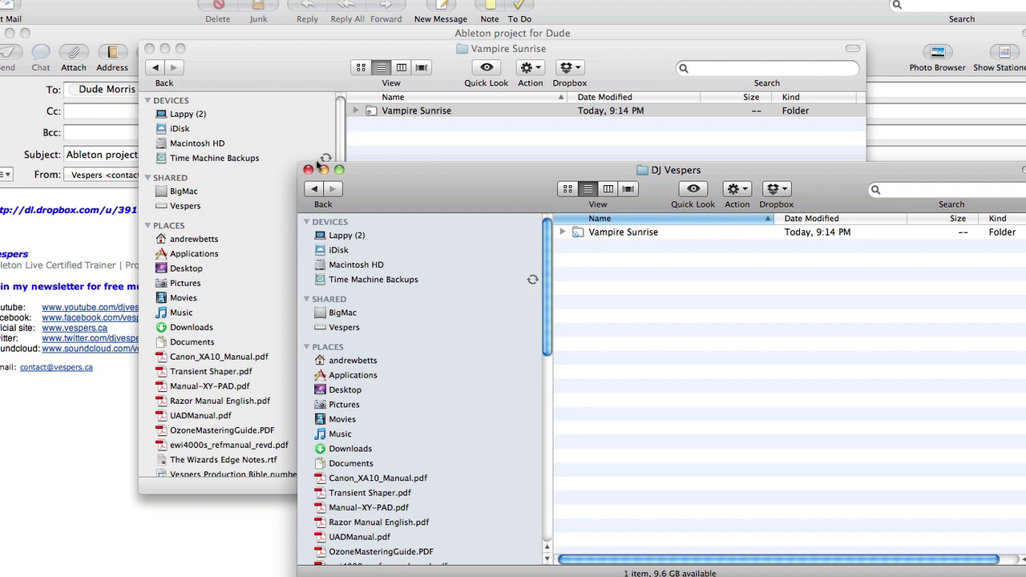
Switch back to Ableton Live with the Vampire Sunrise arrangement in front
key("super+Tab")
key("super+Tab")
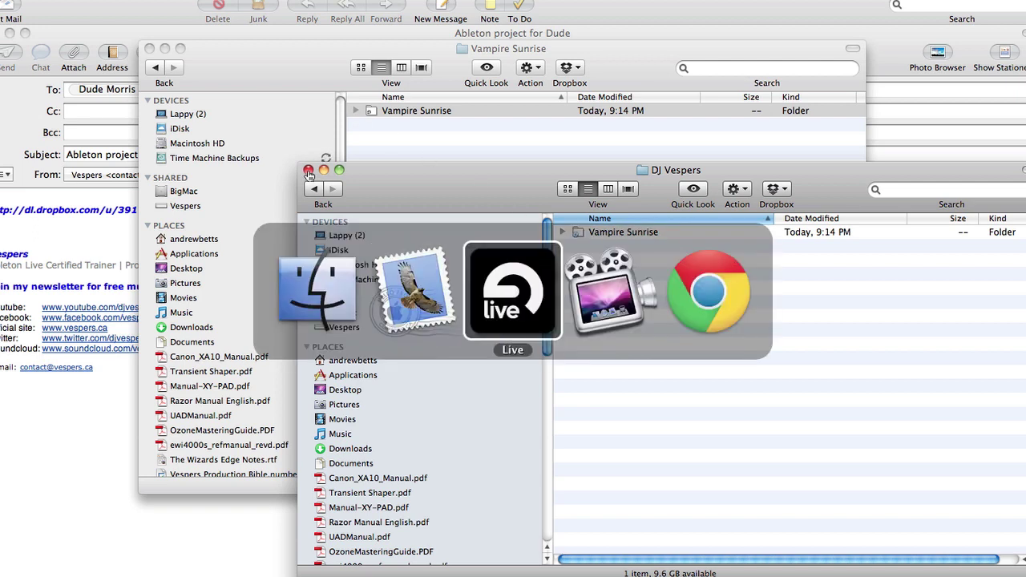